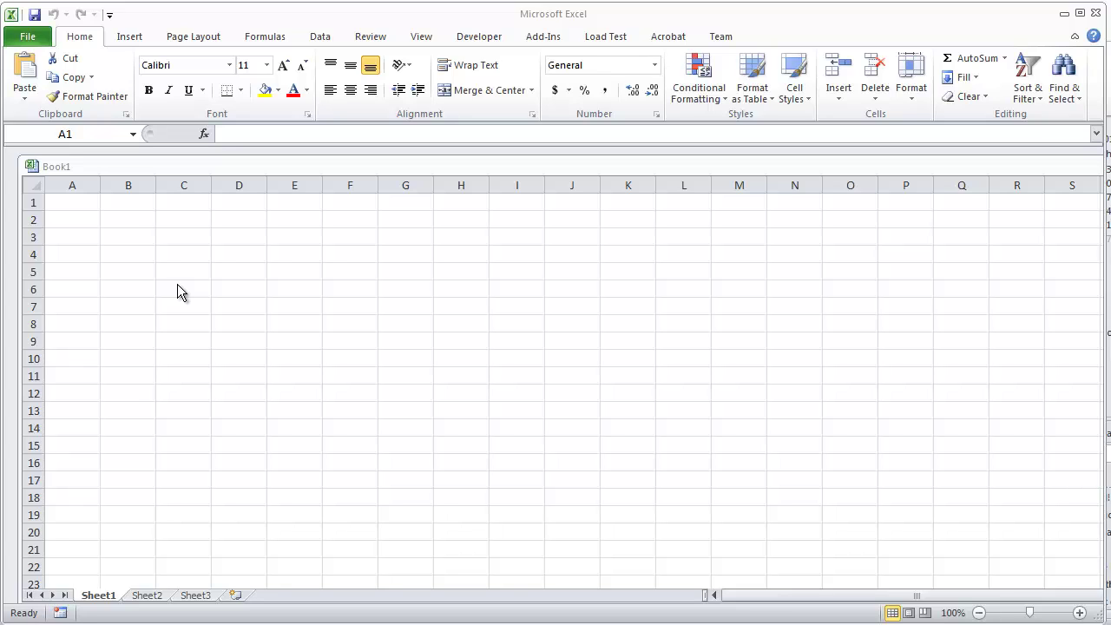
Bring the Book1 workbook forward and open the Visual Basic editor from the Developer tab.
click(18, 159)
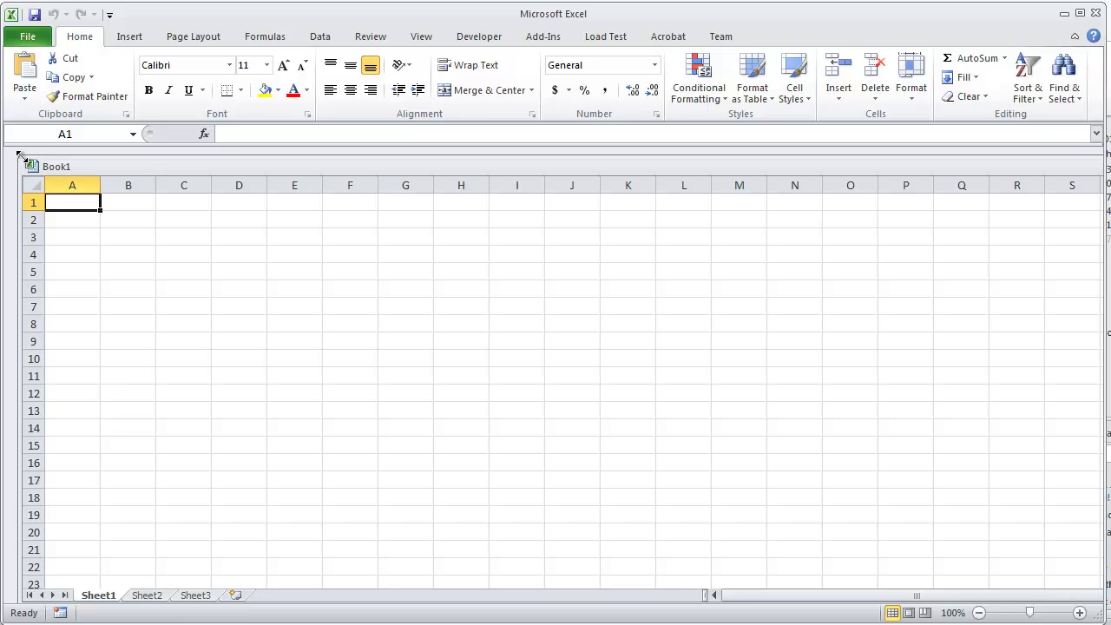
drag(19, 155, 130, 163)
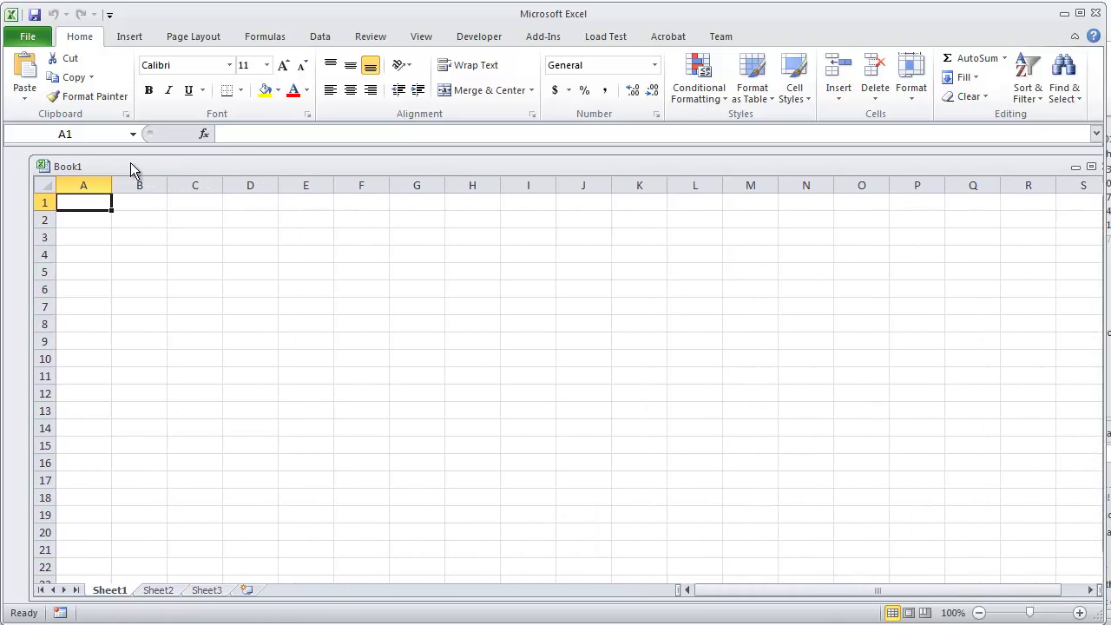
click(476, 36)
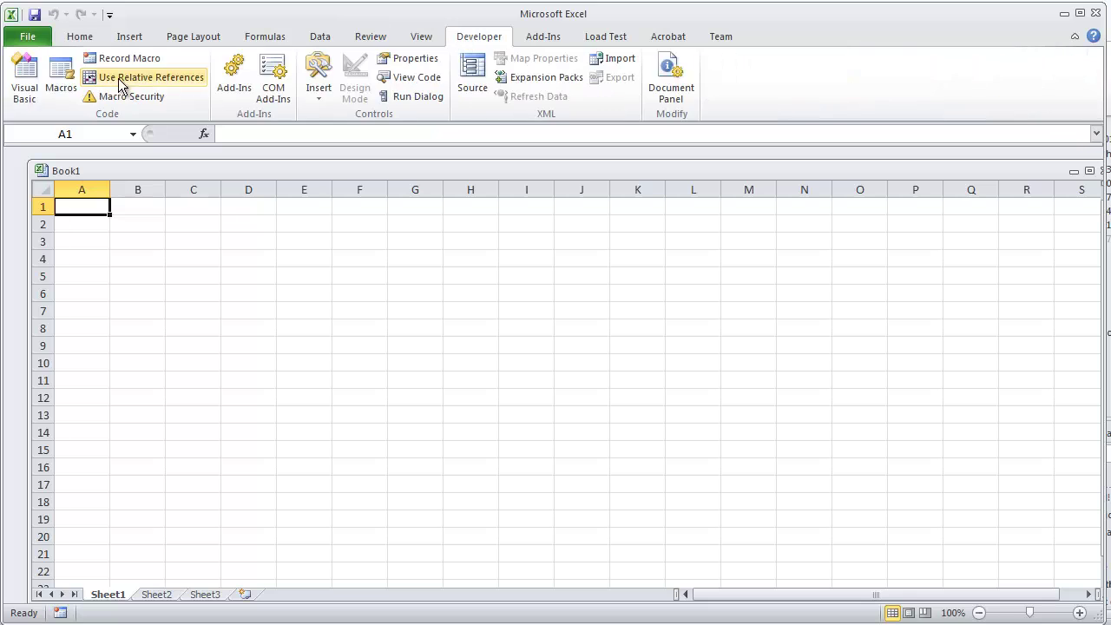
click(25, 80)
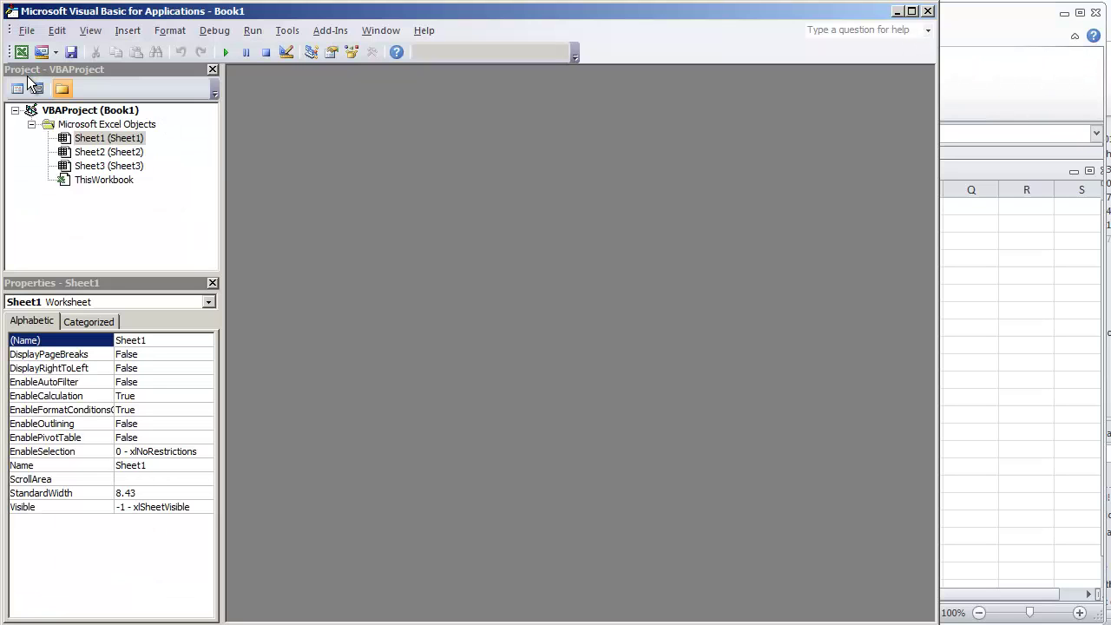
Add a reference to the Microsoft Outlook 14.0 Object Library for the Book1 project.
click(288, 31)
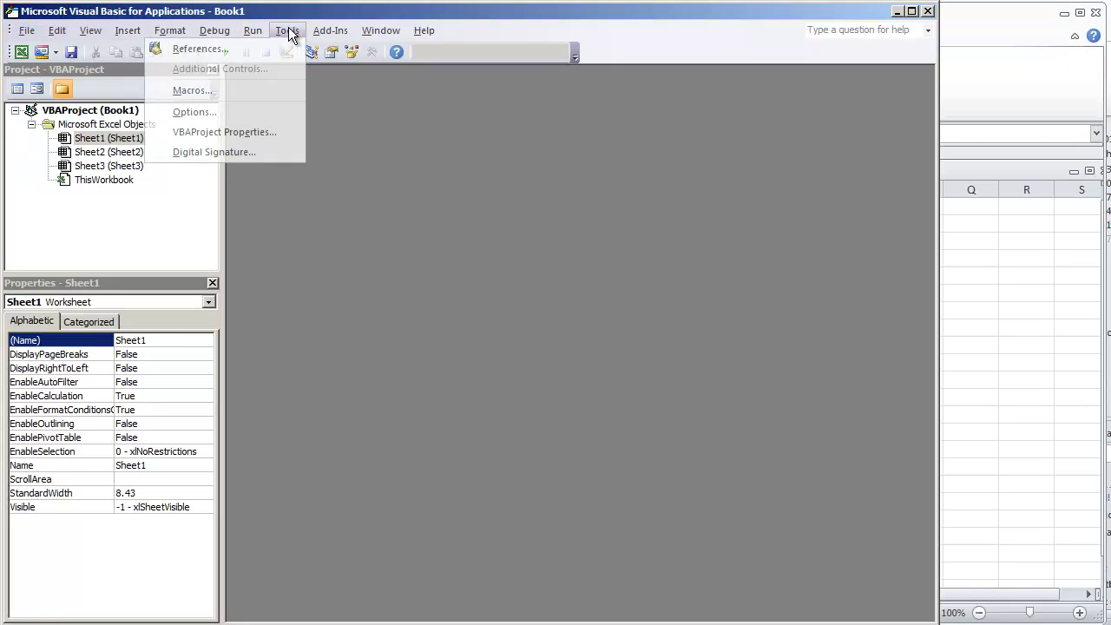
click(246, 53)
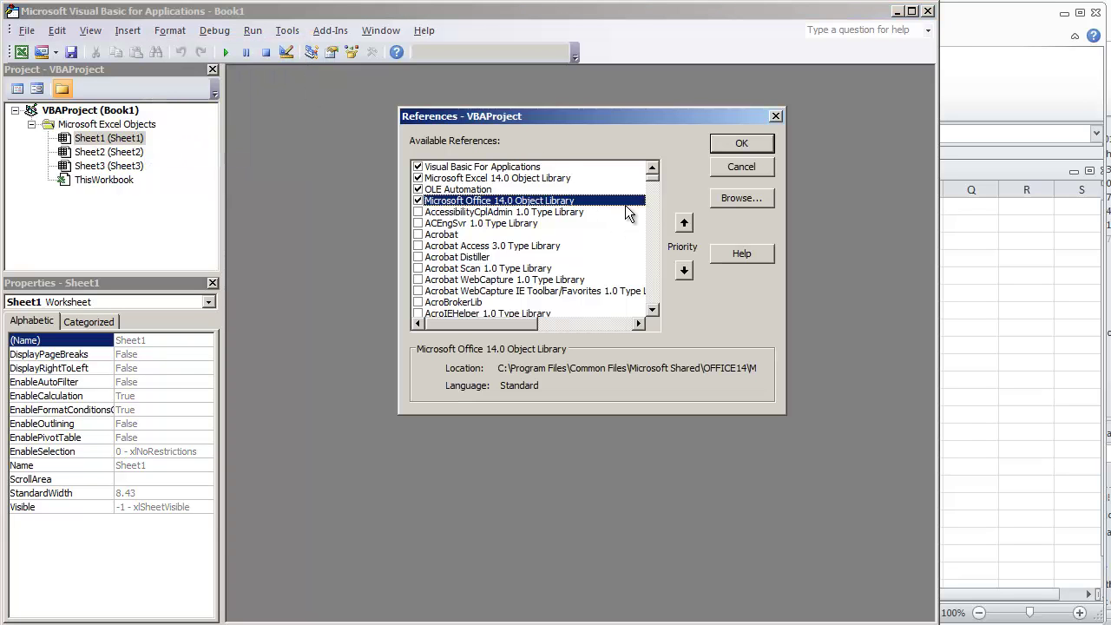
drag(652, 177, 665, 246)
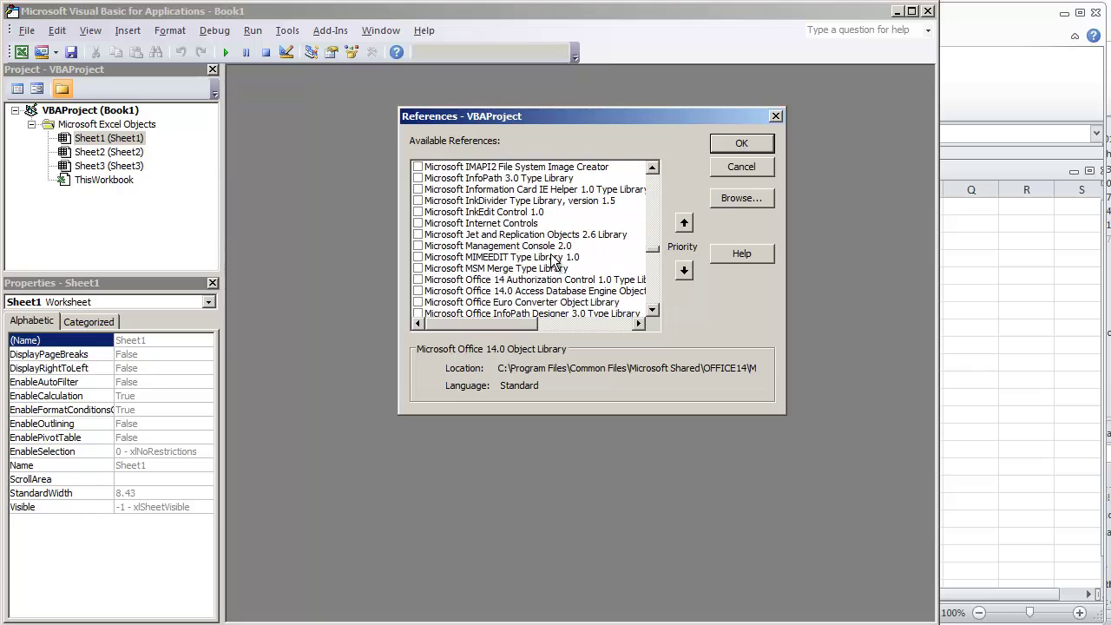
click(555, 259)
scroll(542, 247, down, 5)
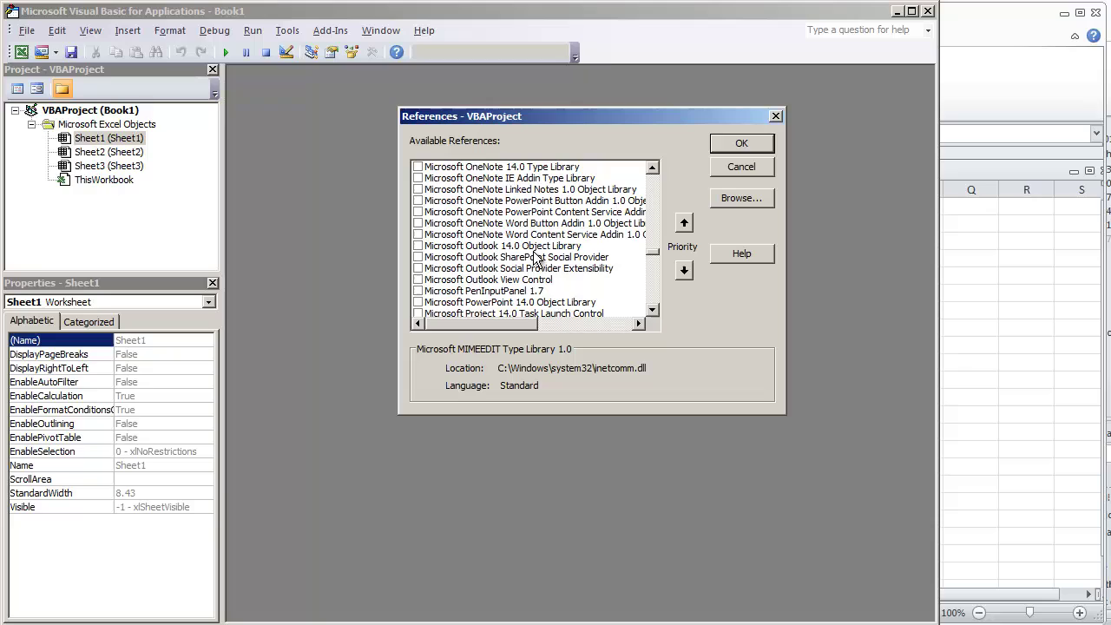
click(418, 247)
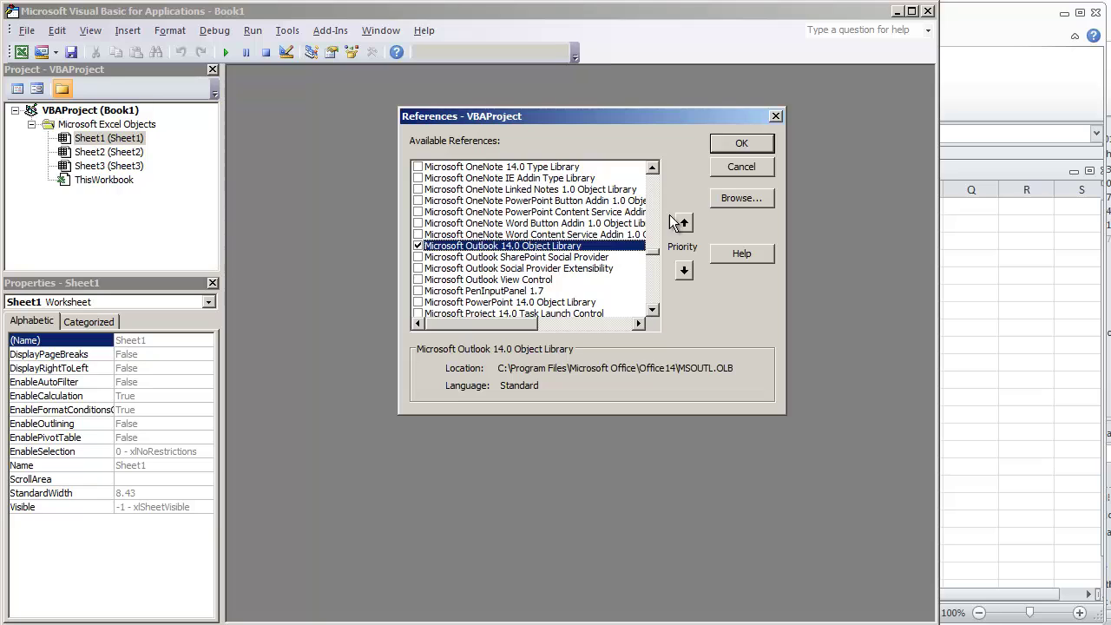
click(718, 143)
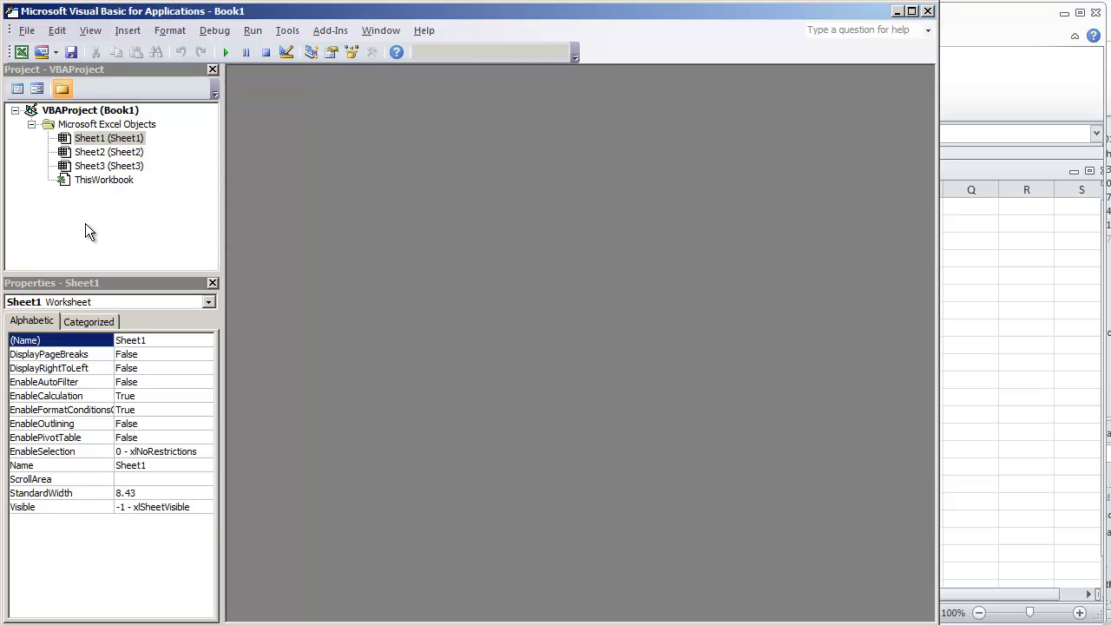
Reopen the VBA editor and insert a new UserForm1 into Book1's project.
click(928, 11)
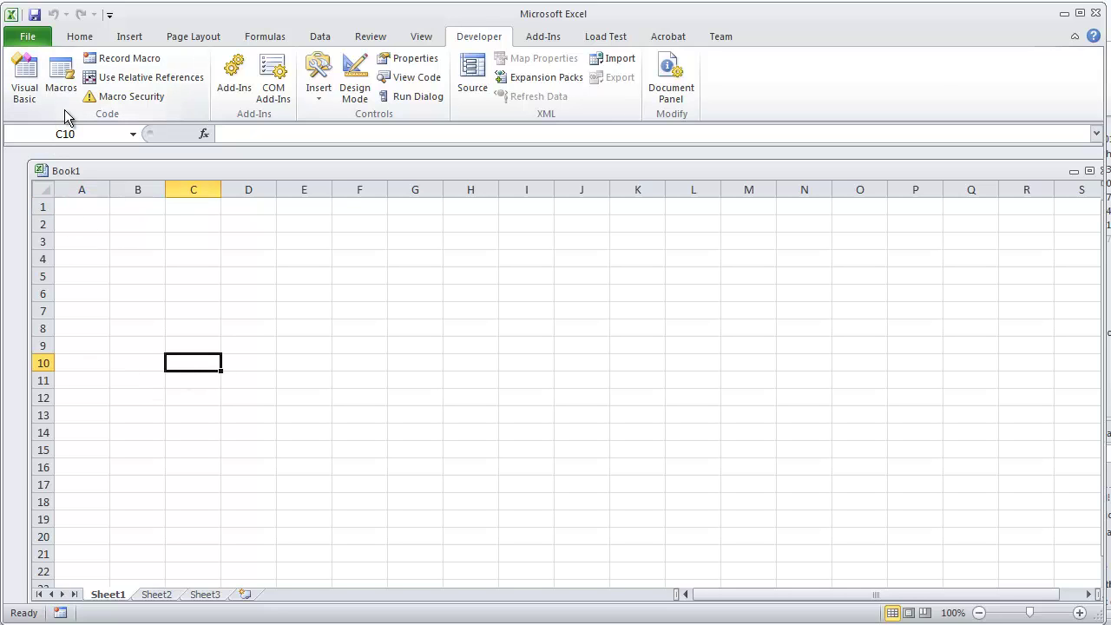
click(24, 78)
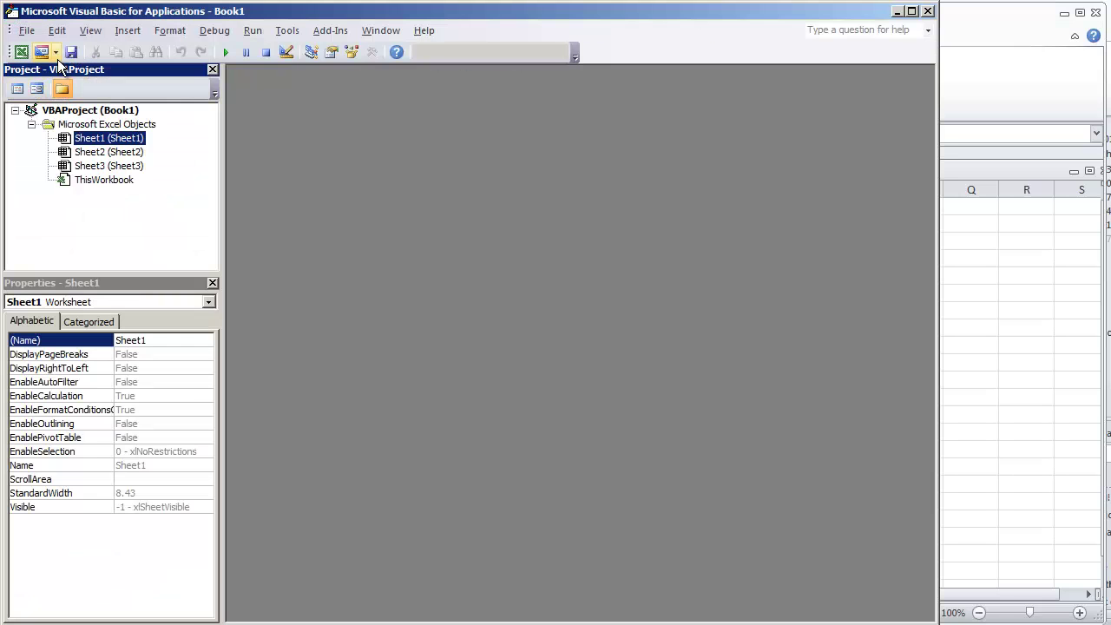
click(55, 53)
click(57, 75)
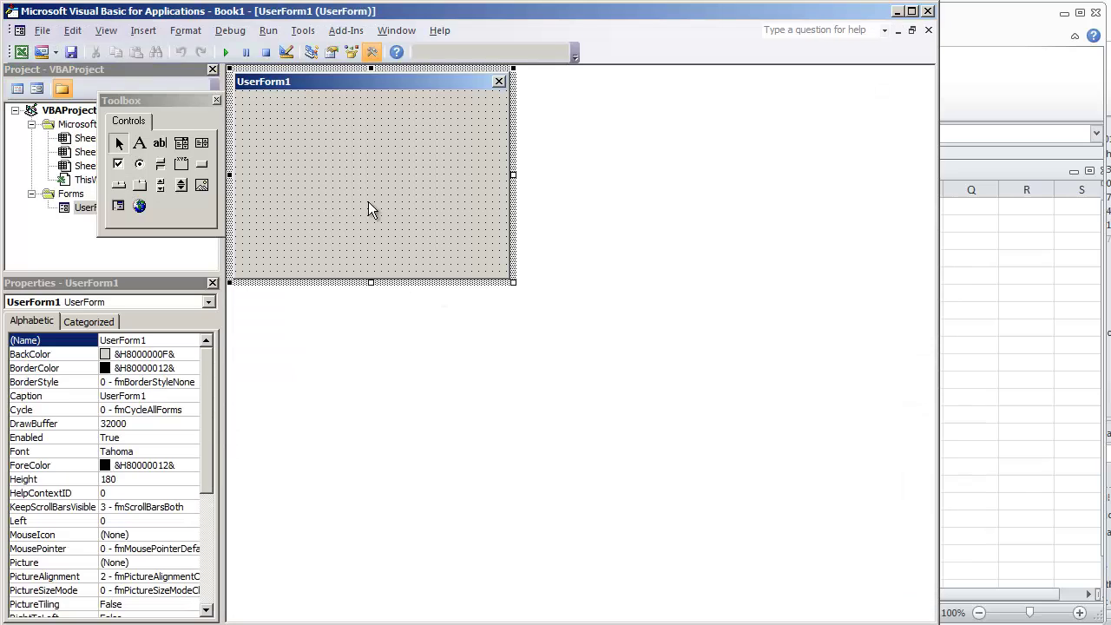
Draw CommandButton1 on UserForm1, open its empty Click procedure, then close the editor.
click(201, 164)
drag(288, 158, 391, 189)
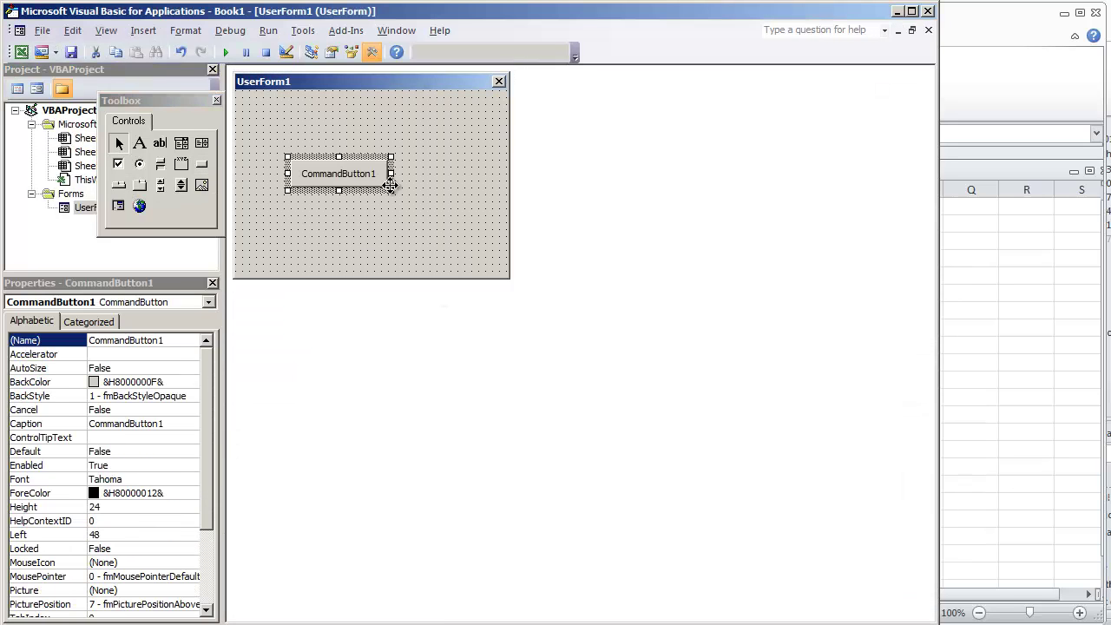
double_click(348, 174)
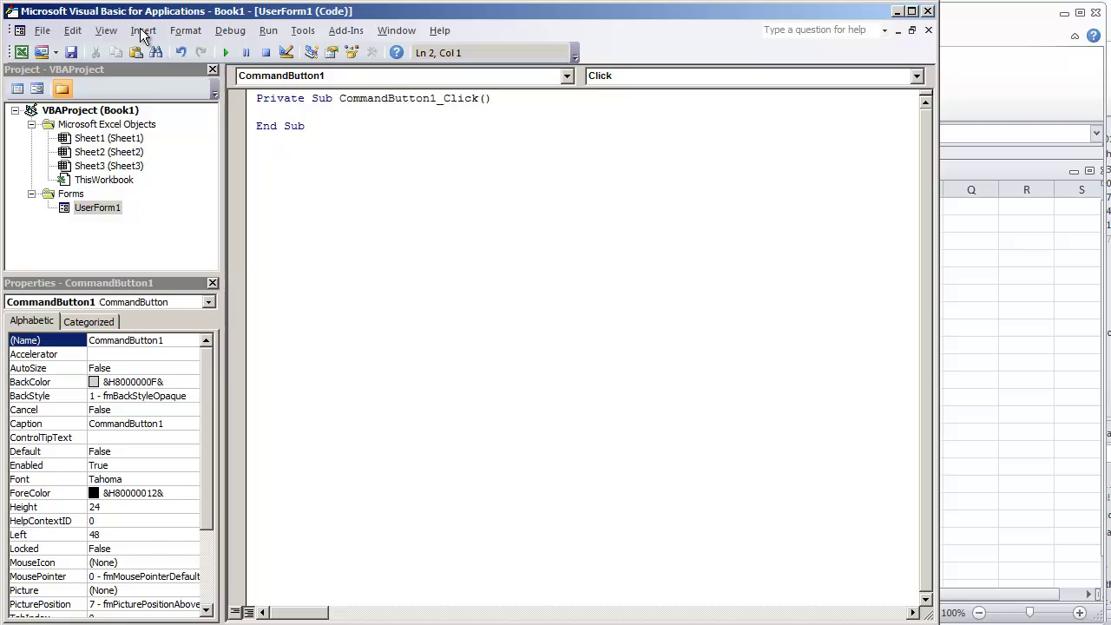
click(14, 12)
click(34, 116)
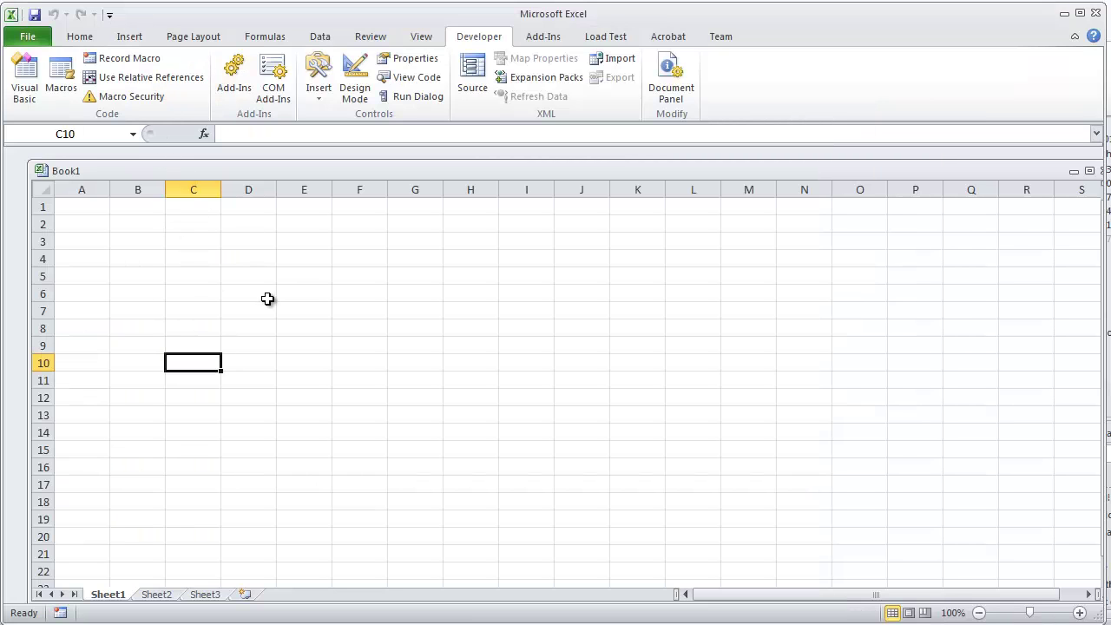
Record a new macro named SendEmail and bring up the workbook's macro list.
click(114, 58)
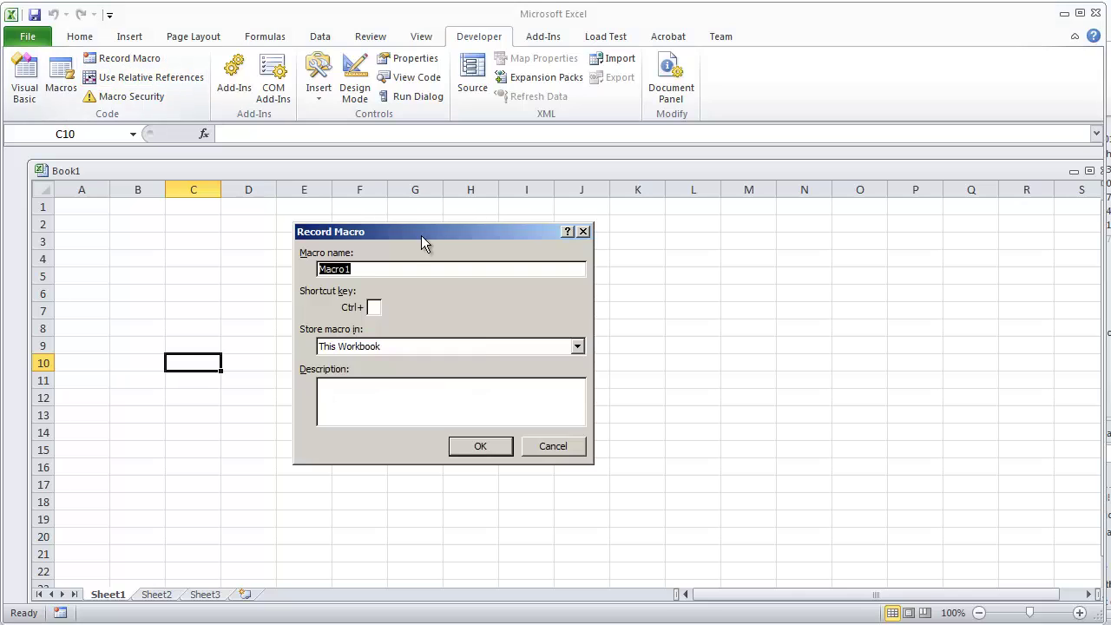
text(Send)
text(Email)
click(485, 446)
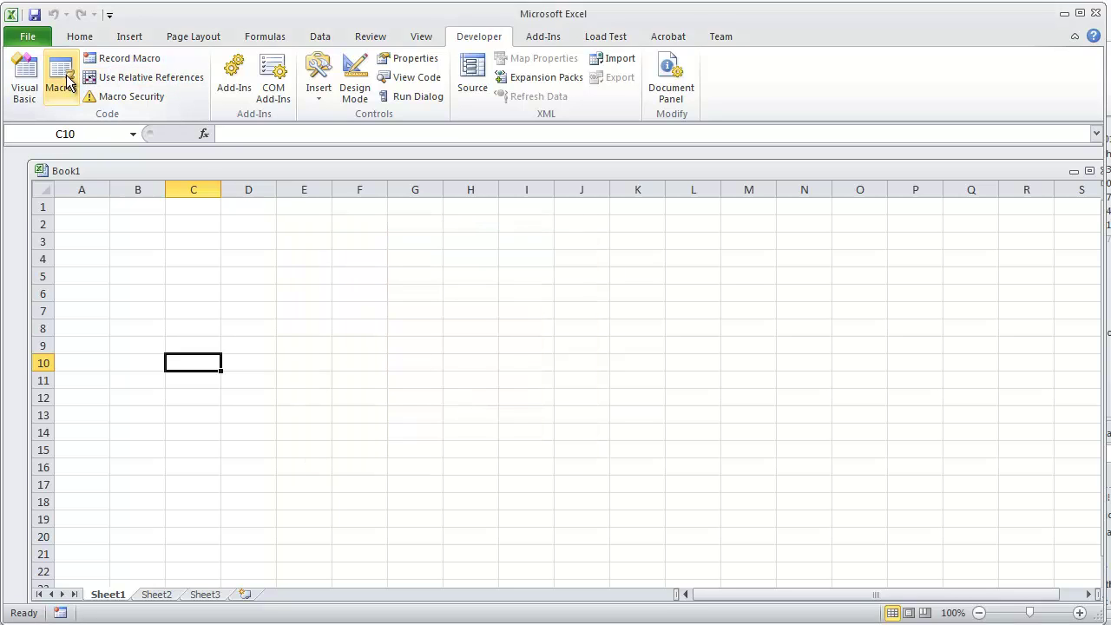
click(66, 74)
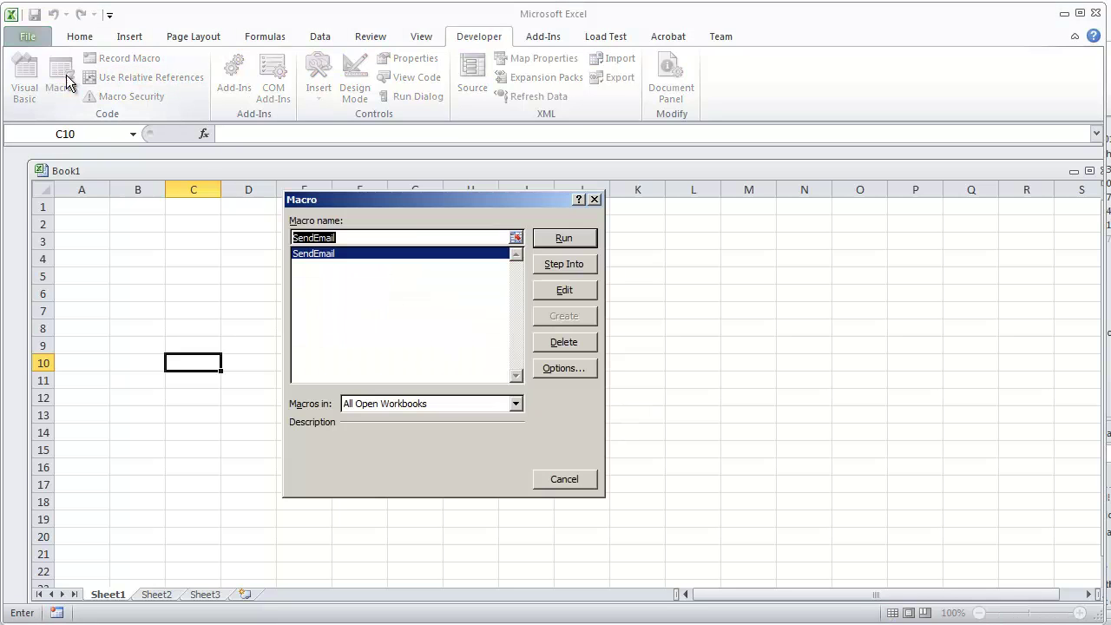
In SendEmail, declare olApp as Outlook.Application and set it with CreateObject("Outlook.Application").
click(564, 290)
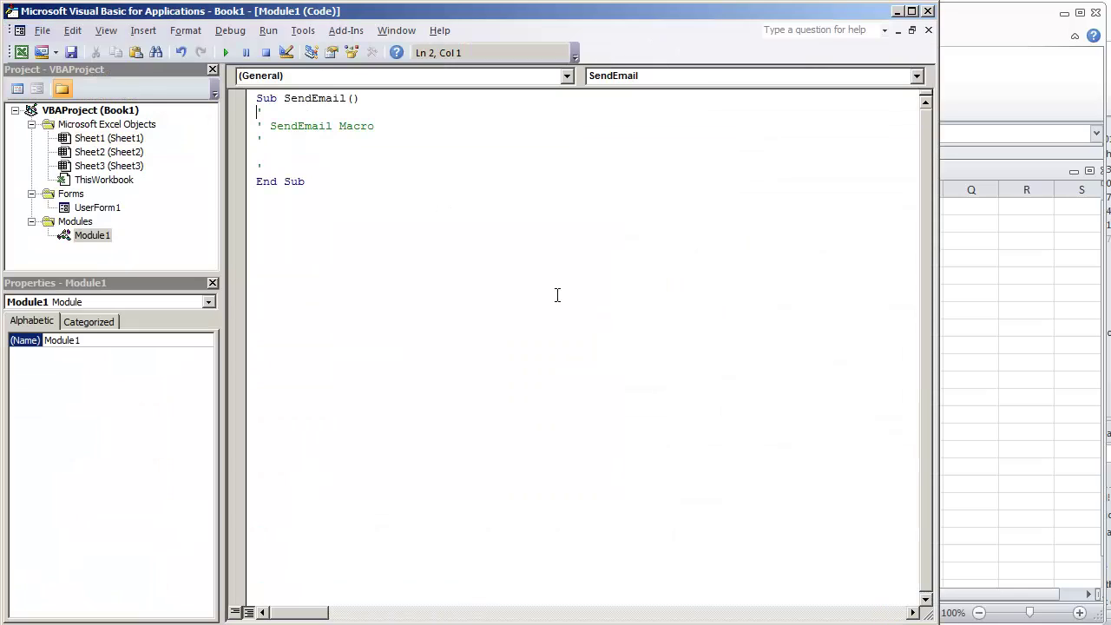
click(427, 169)
key(Return)
key(Return)
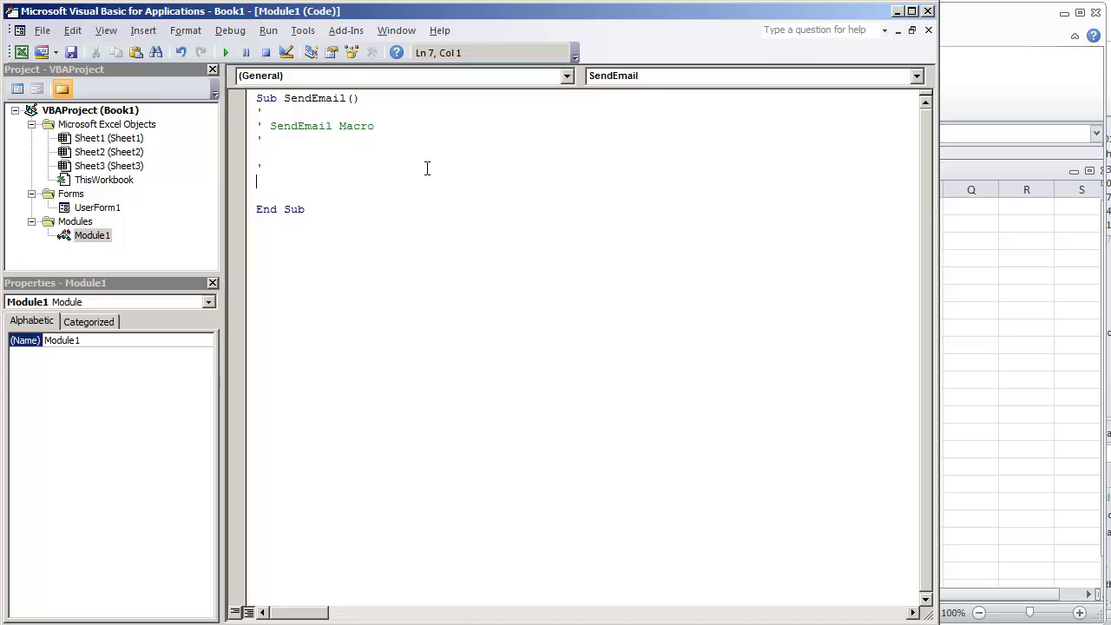
text(Dim)
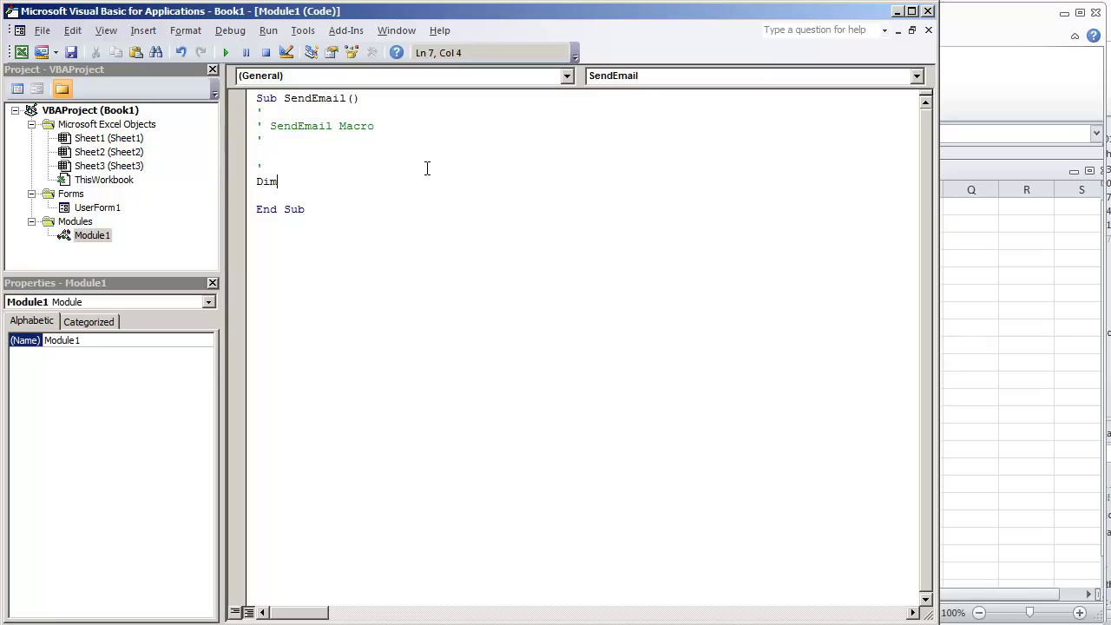
text( ol)
text(App)
text( as Outlook)
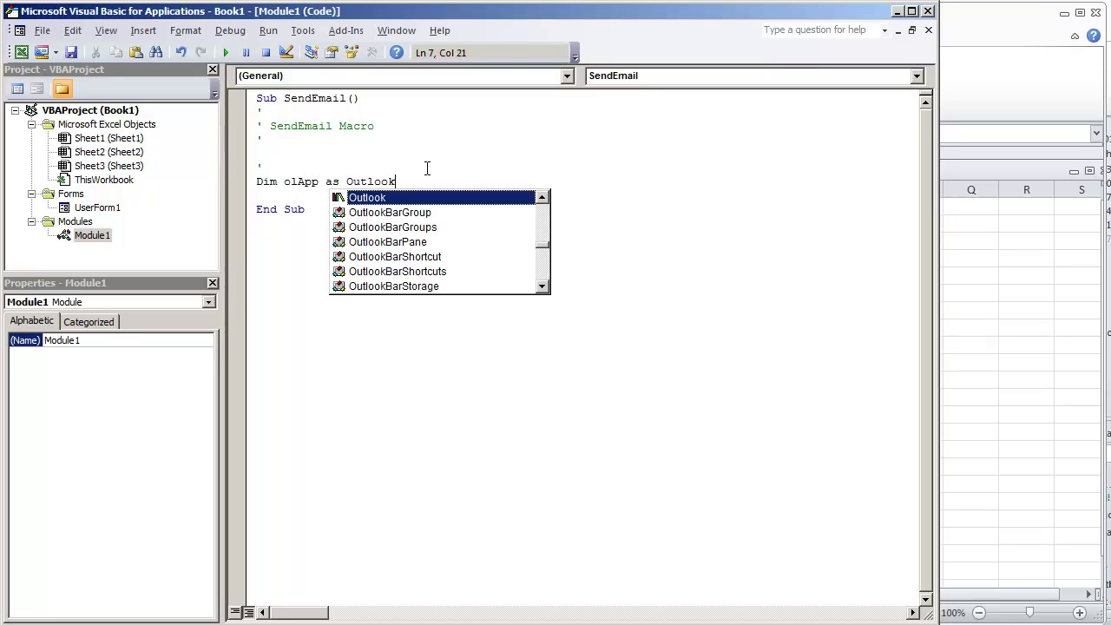
text(.Appli)
key(Return)
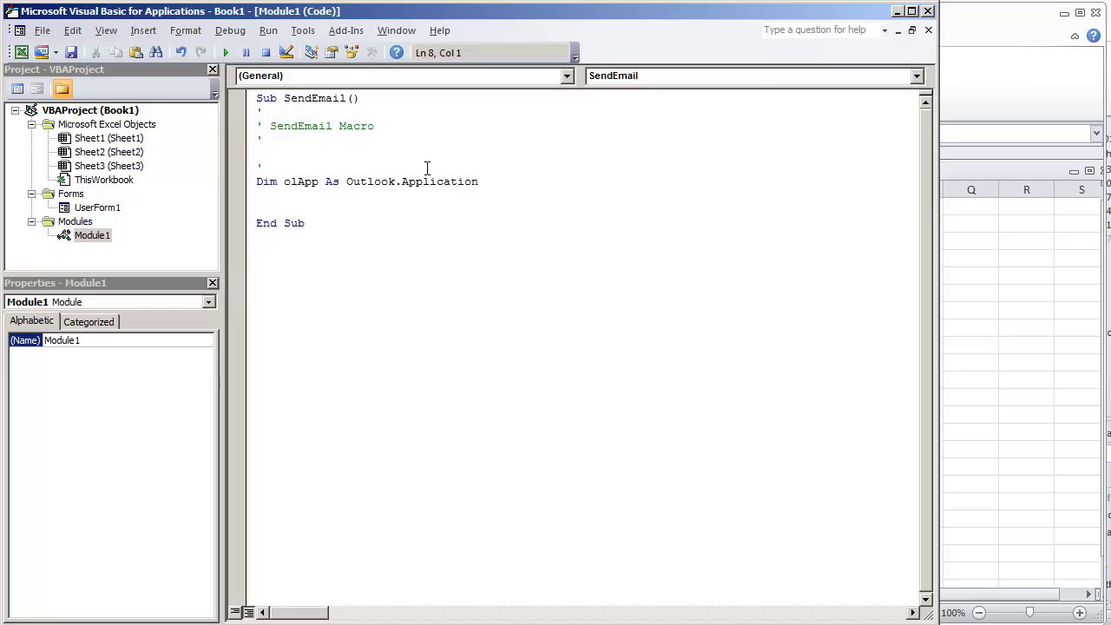
text(Set )
text(olApp )
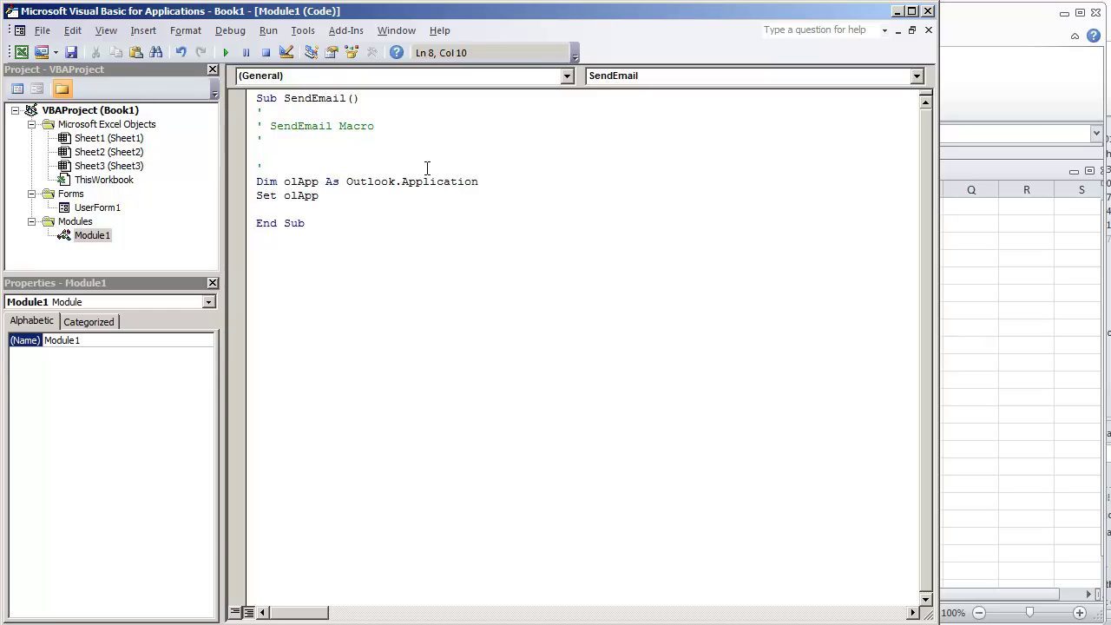
text(= C)
text(reate)
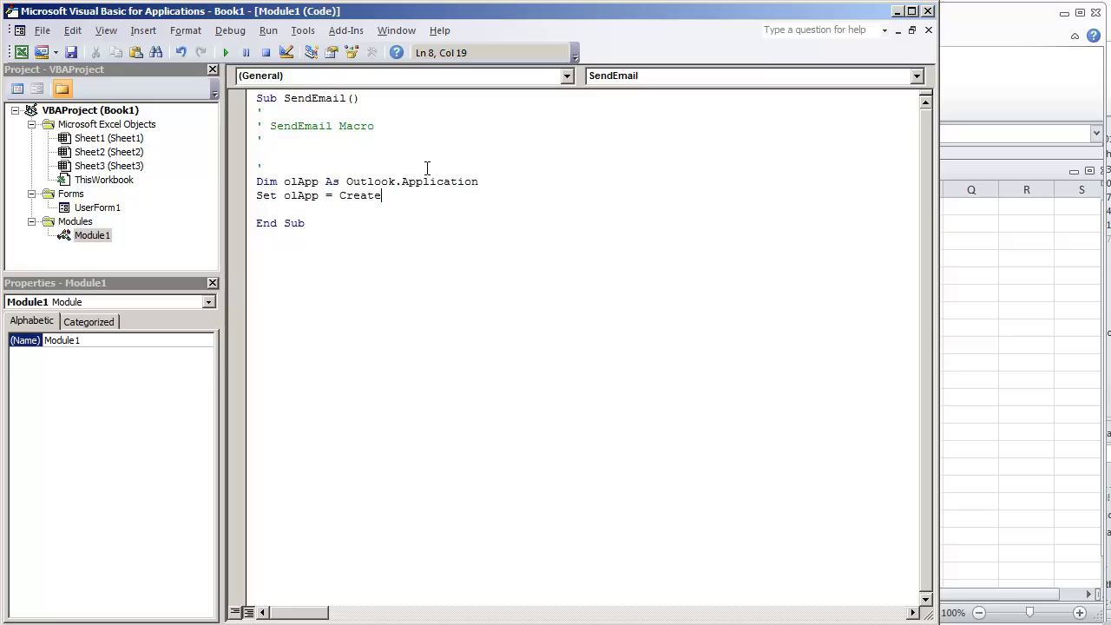
text(Object()
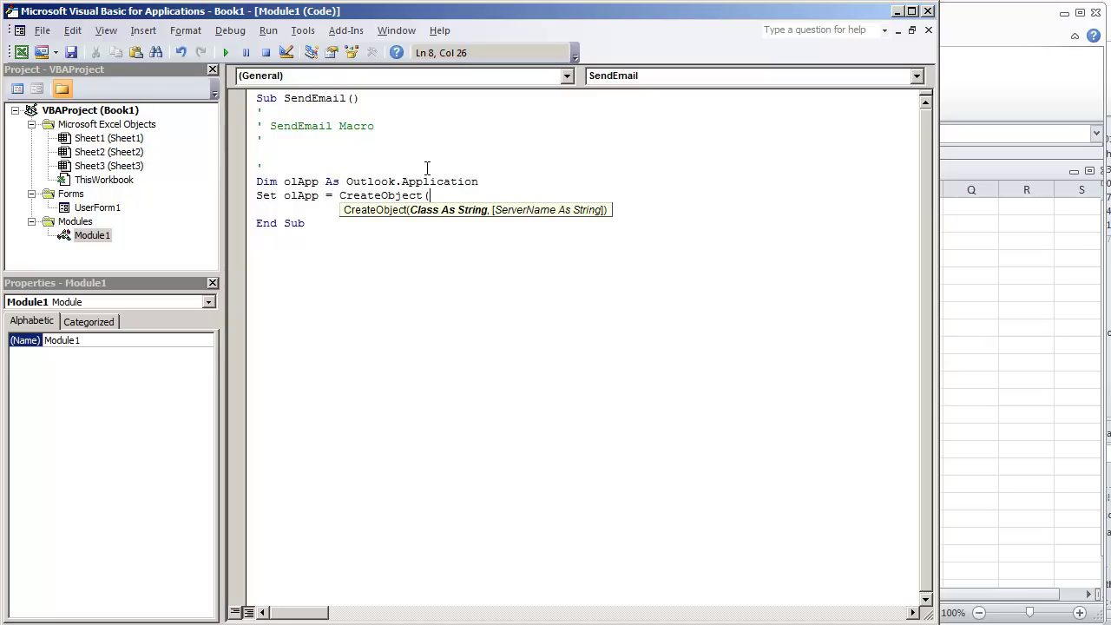
text("Outlook)
text(.Applicat)
text(ion"))
key(Return)
key(Return)
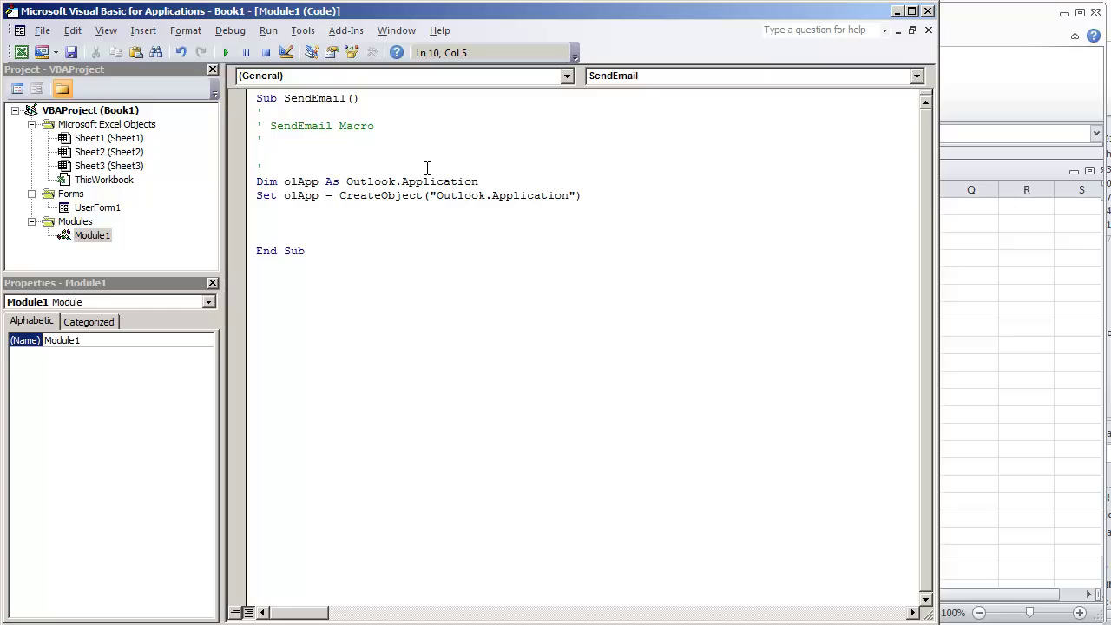
Add the line 'Dim olMail As Outlook.MailItem' and review the new declarations.
text(D)
text(im)
text(olM)
text(ail as)
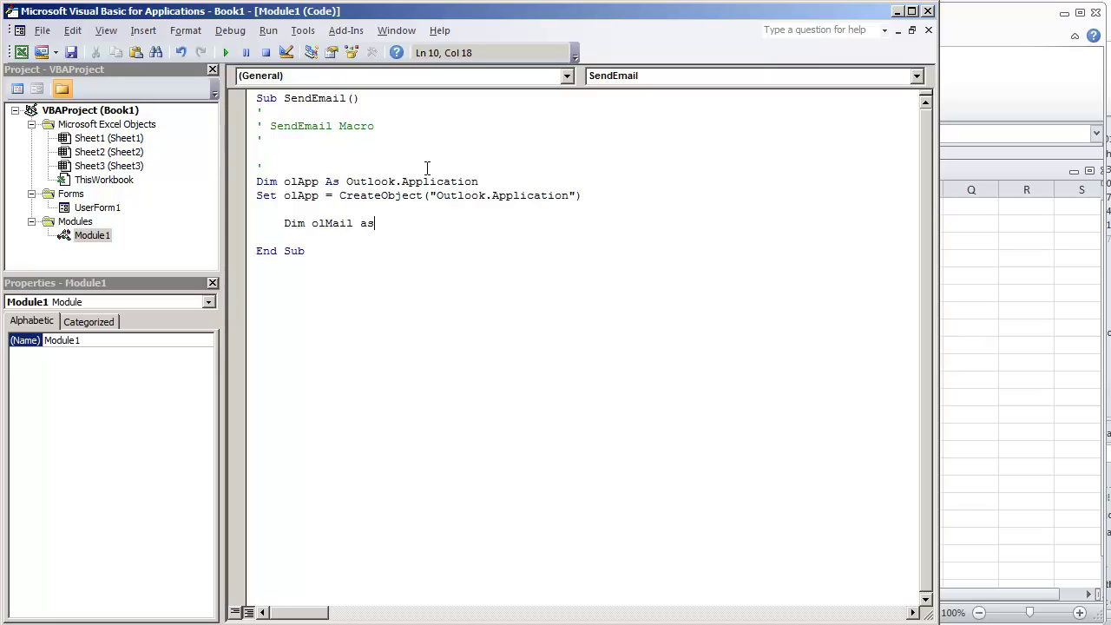
text( Outlook.)
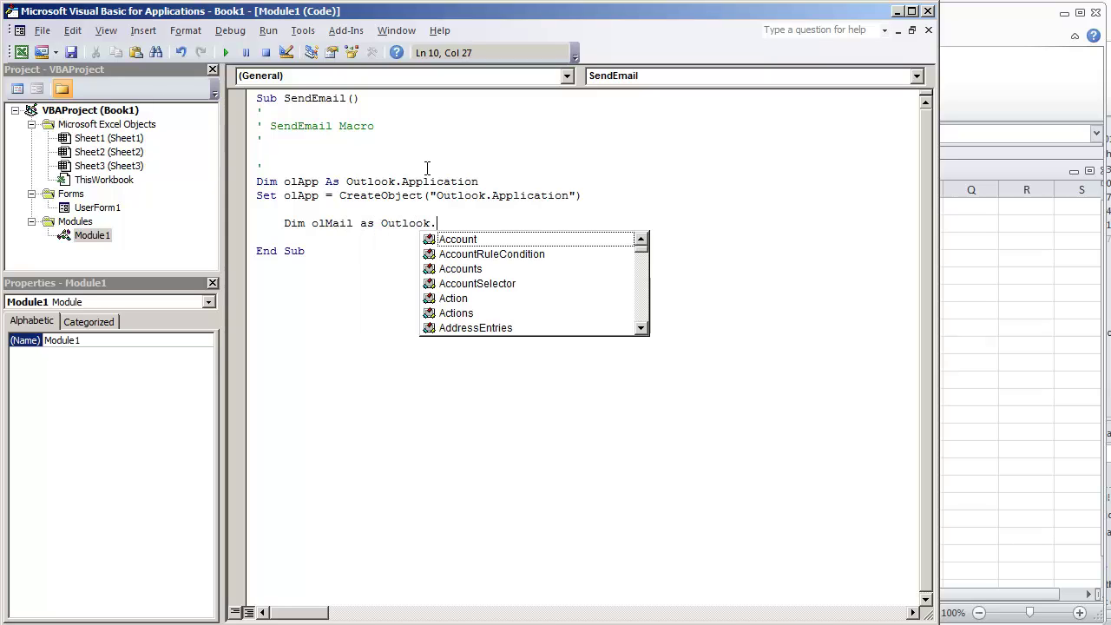
text(Maili)
key(Return)
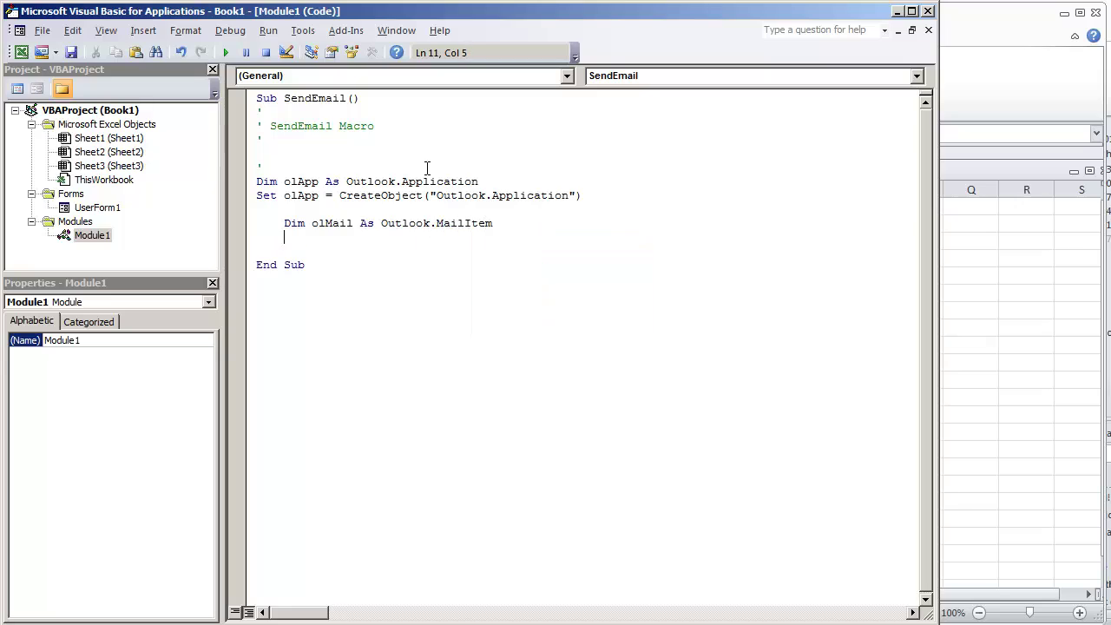
double_click(335, 223)
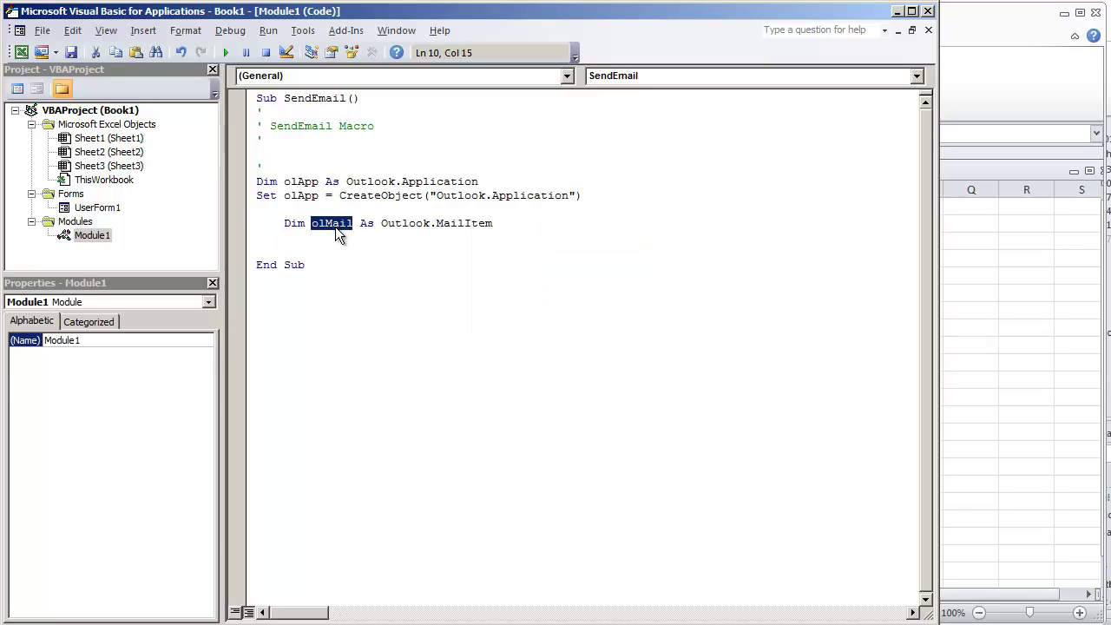
double_click(302, 181)
click(307, 228)
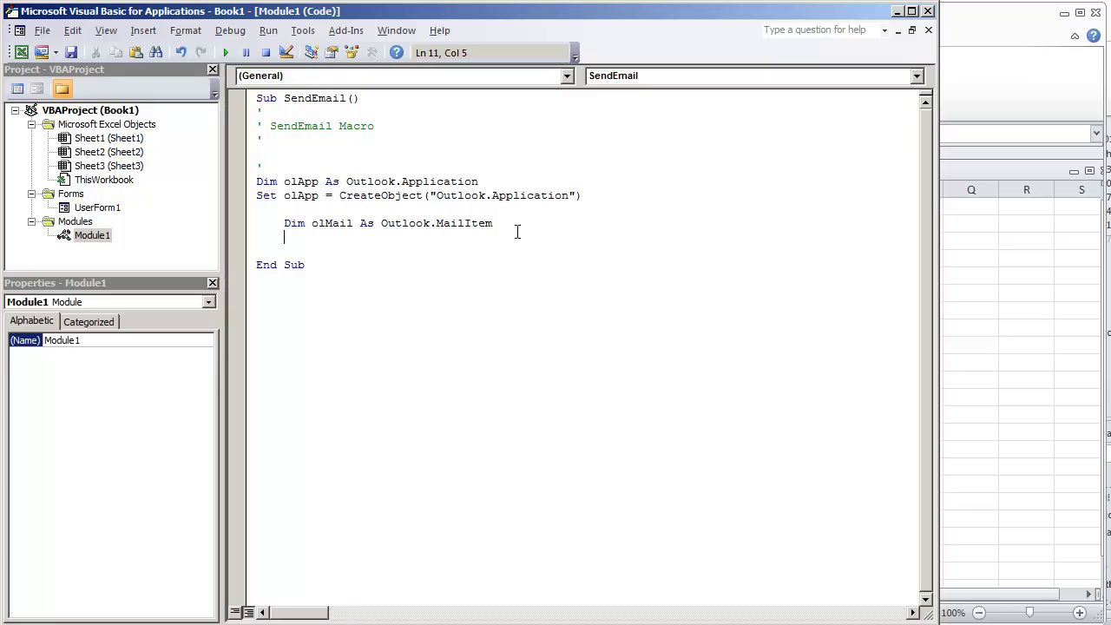
click(510, 223)
drag(510, 223, 382, 223)
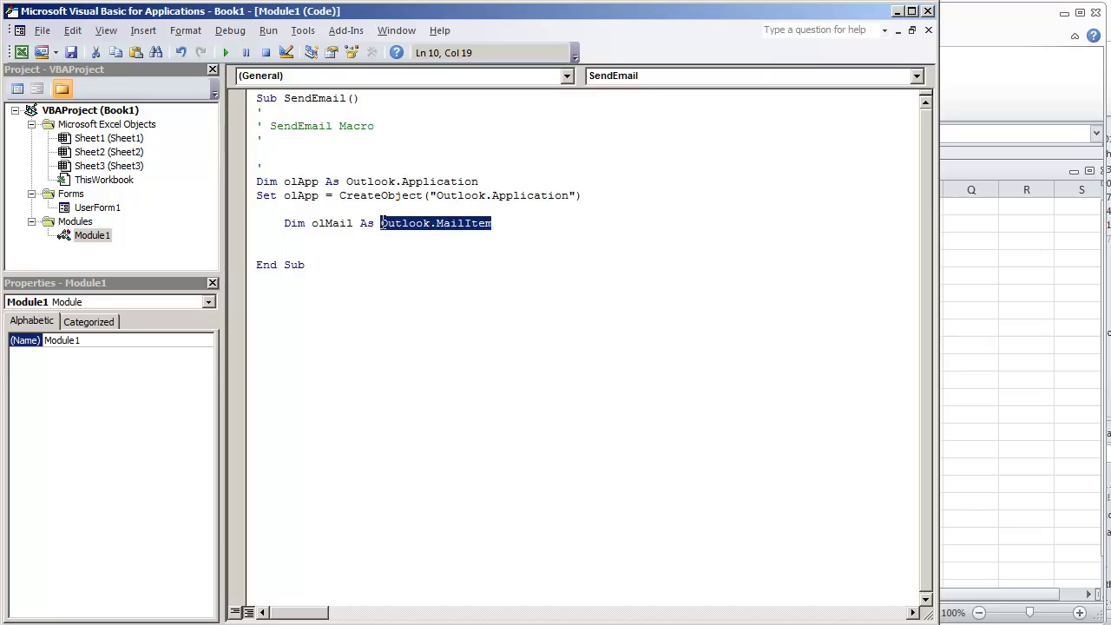
drag(588, 196, 338, 195)
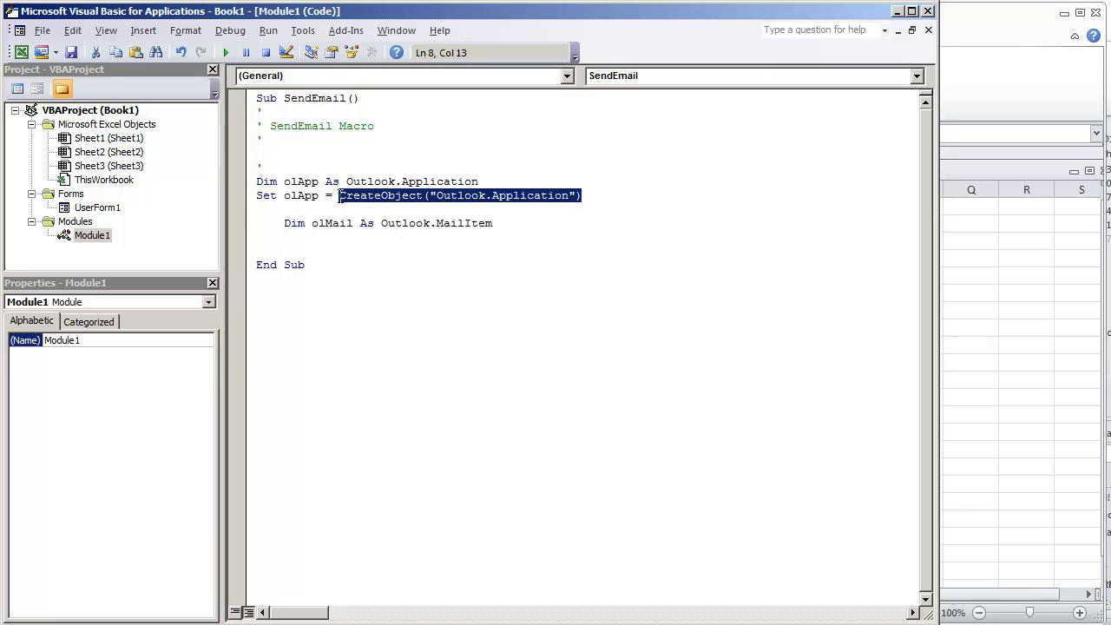
click(321, 243)
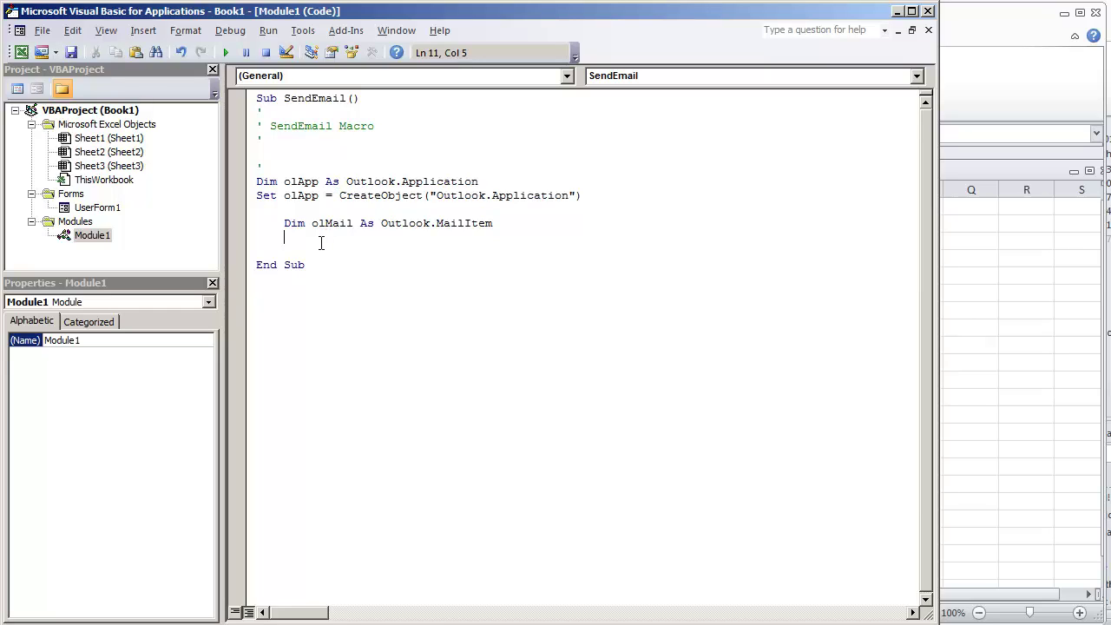
Add 'Set olMail = olApp.CreateItem(olMailItem)' followed by a new line.
text(Set )
text(OlMa)
text(il = )
text(OlApp)
text(.Creat)
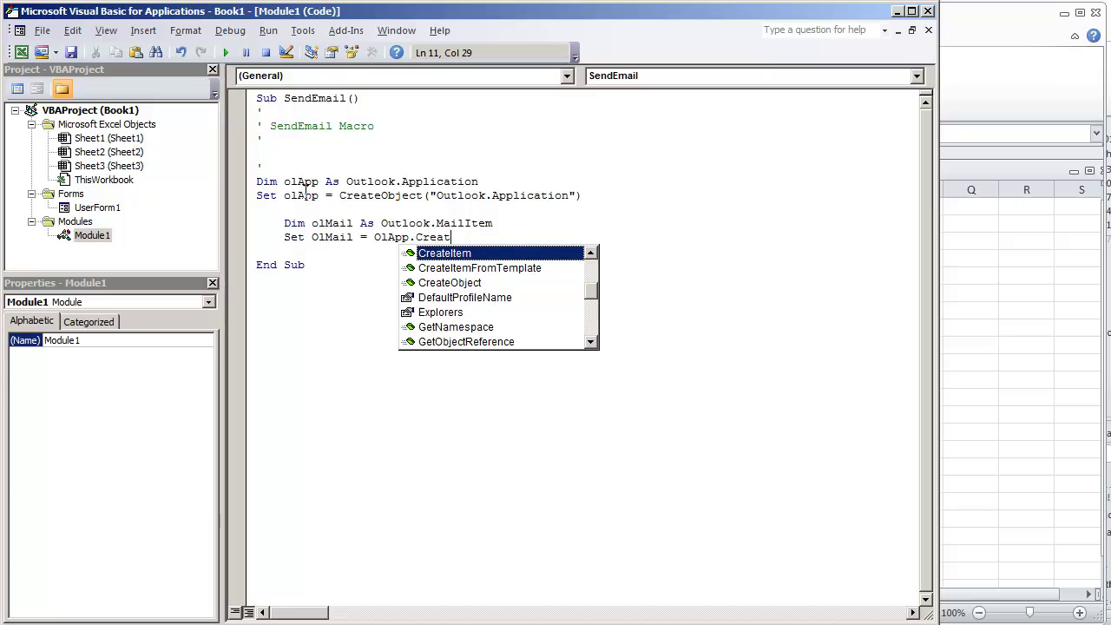
text(eItem(")
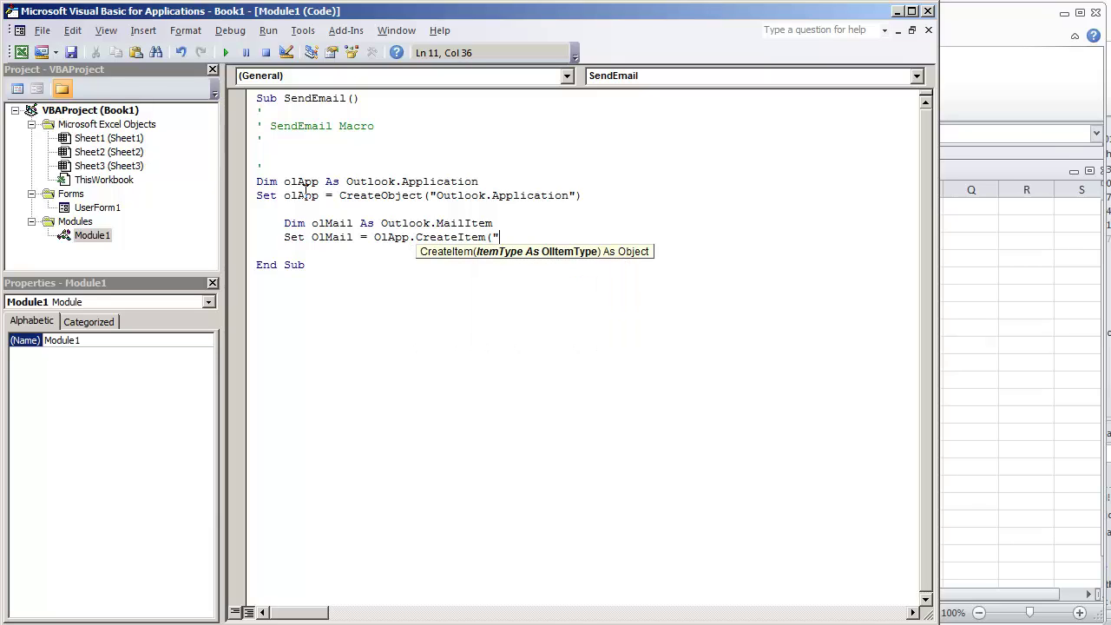
key(BackSpace)
text(olMail)
text(I)
text(tem))
key(Return)
key(Return)
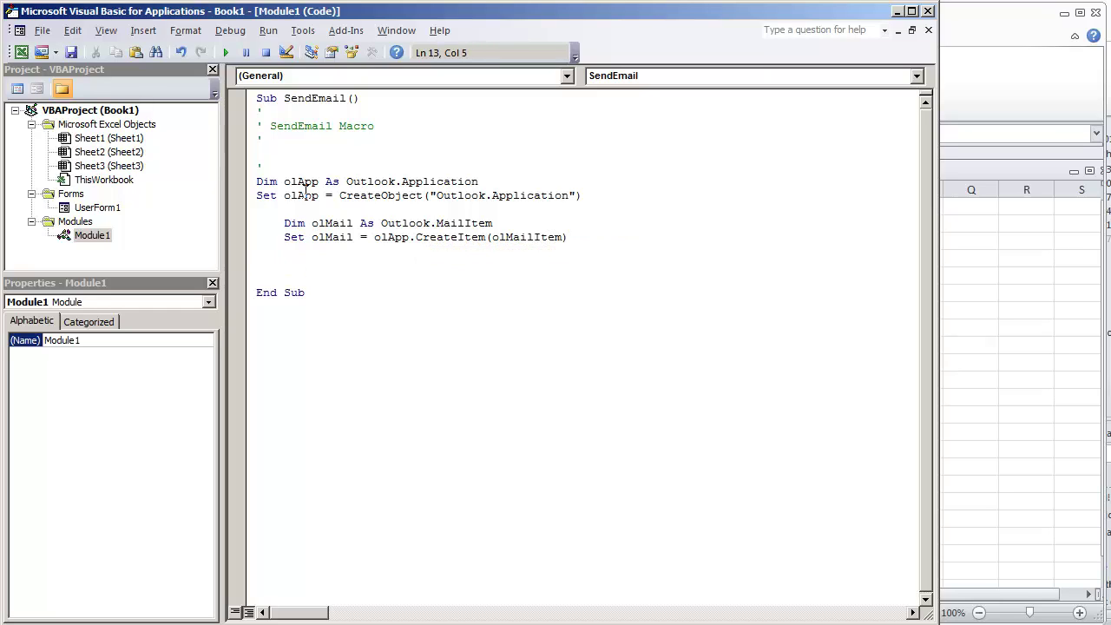
Set olMail.To to the recipient's e-mail address and olMail.Subject to "Subject Line".
text(ol)
text(Mail.)
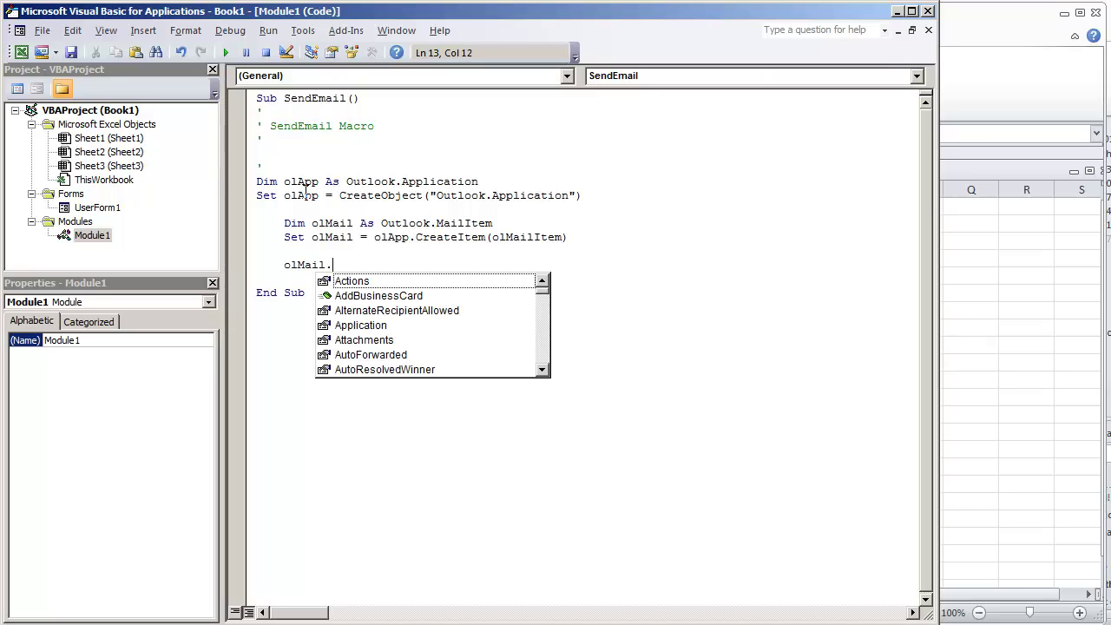
text(To = )
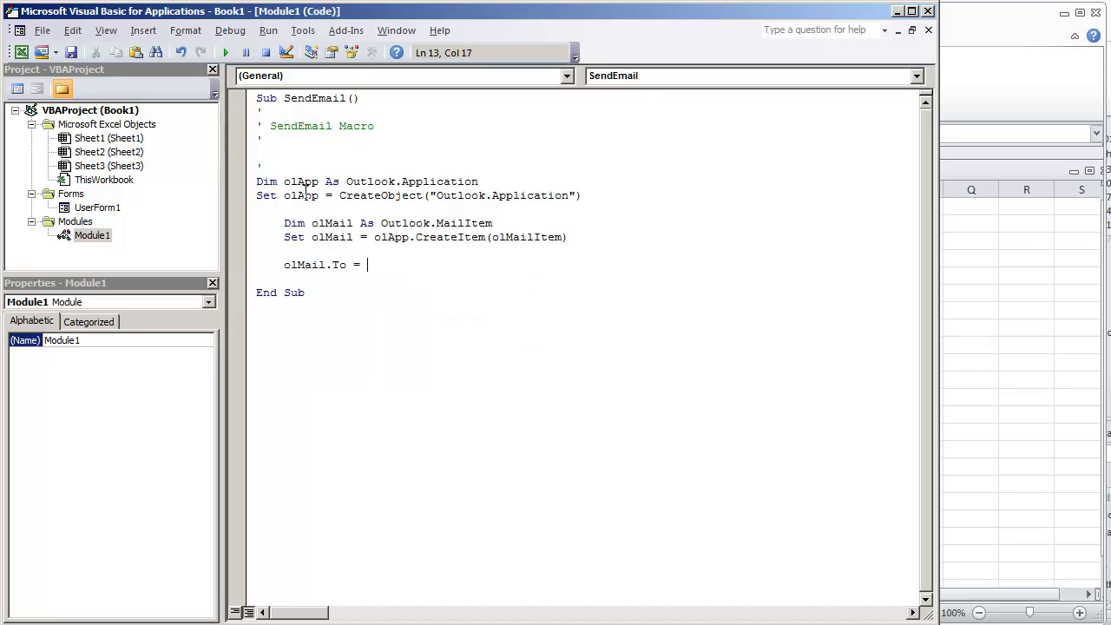
text(")
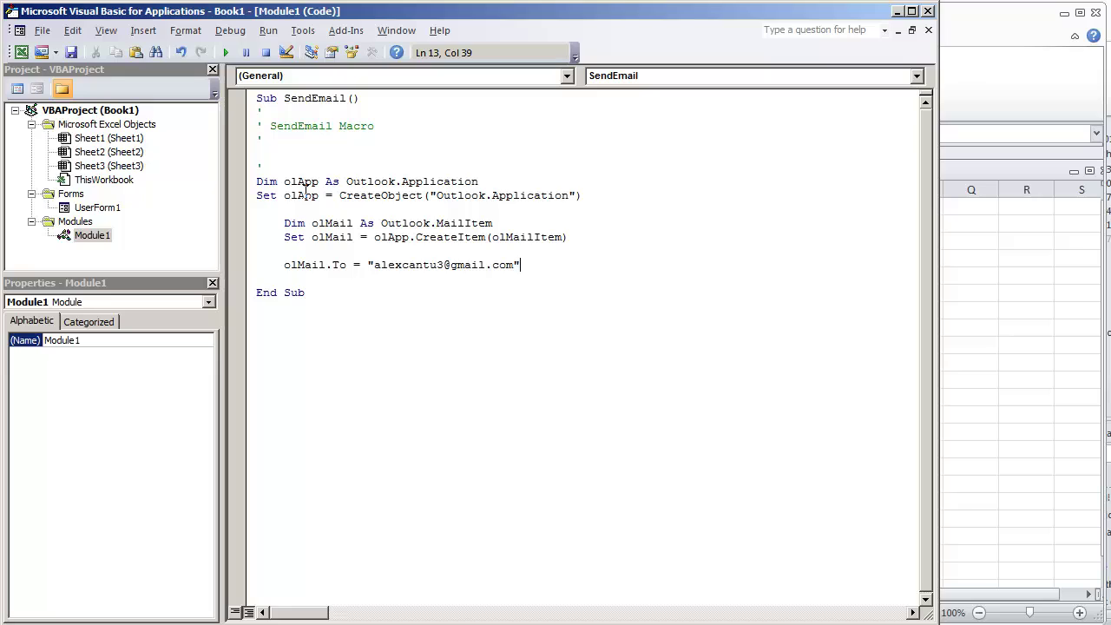
key(Return)
text(olM)
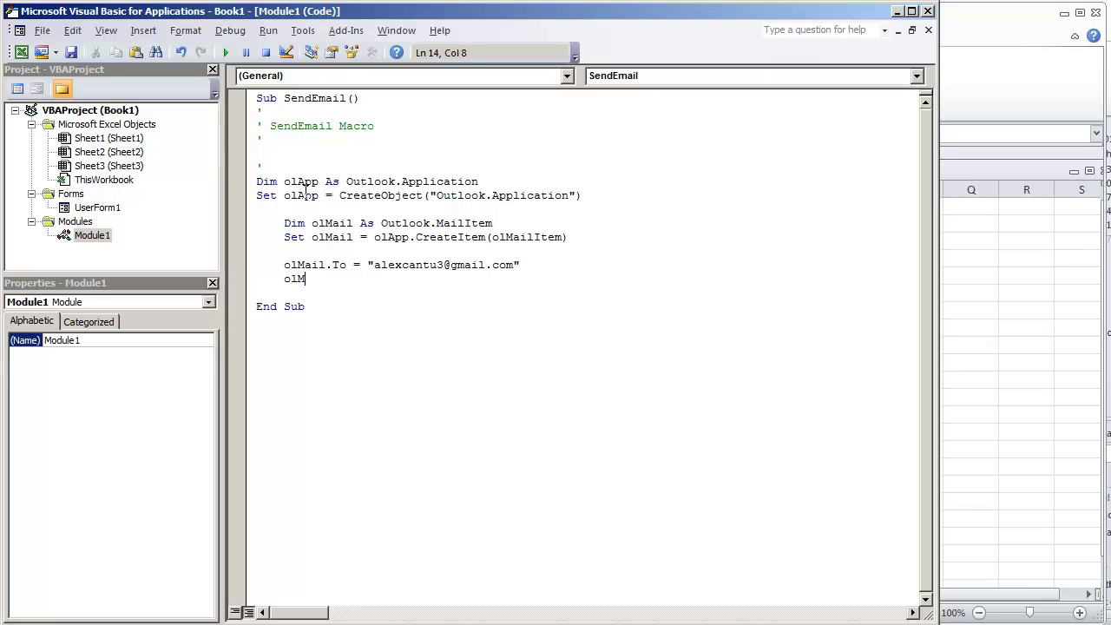
text(ail.Sub)
key(Tab)
text(=)
text( "Subject L)
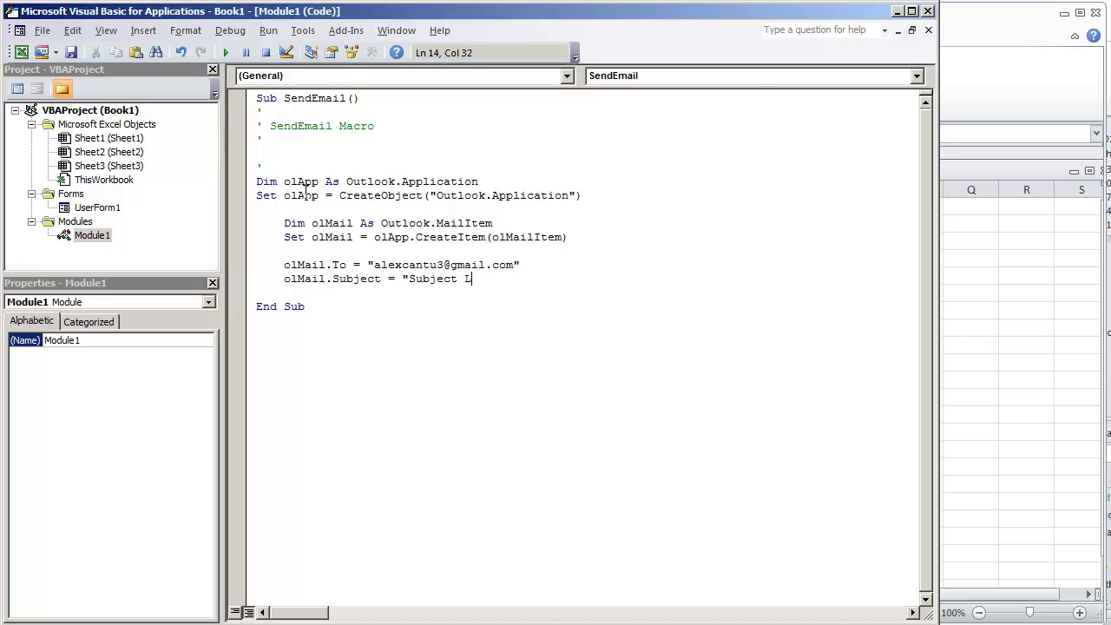
text(ine")
key(Return)
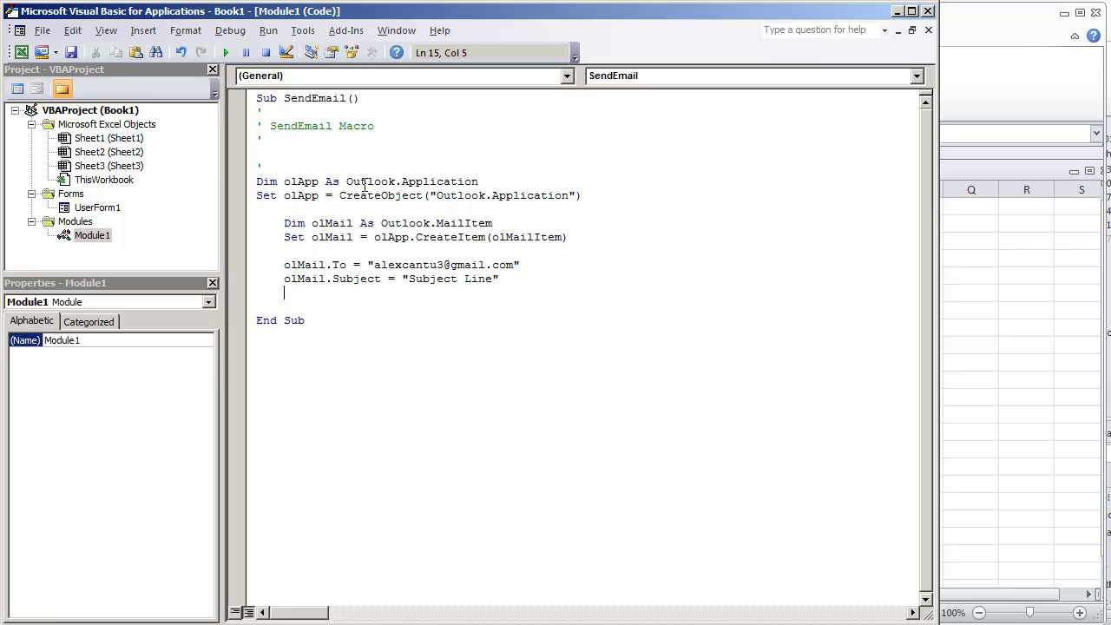
Set olMail.Body to "This is the body of the e-mail" and add olMail.Send.
click(297, 279)
text(olMail)
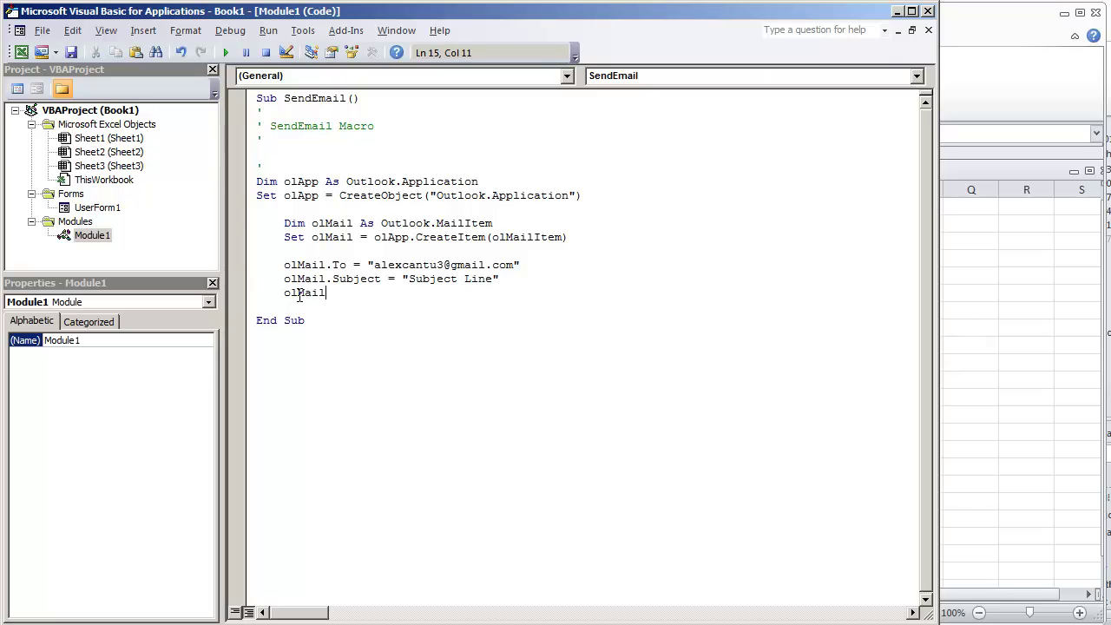
text(.Bo)
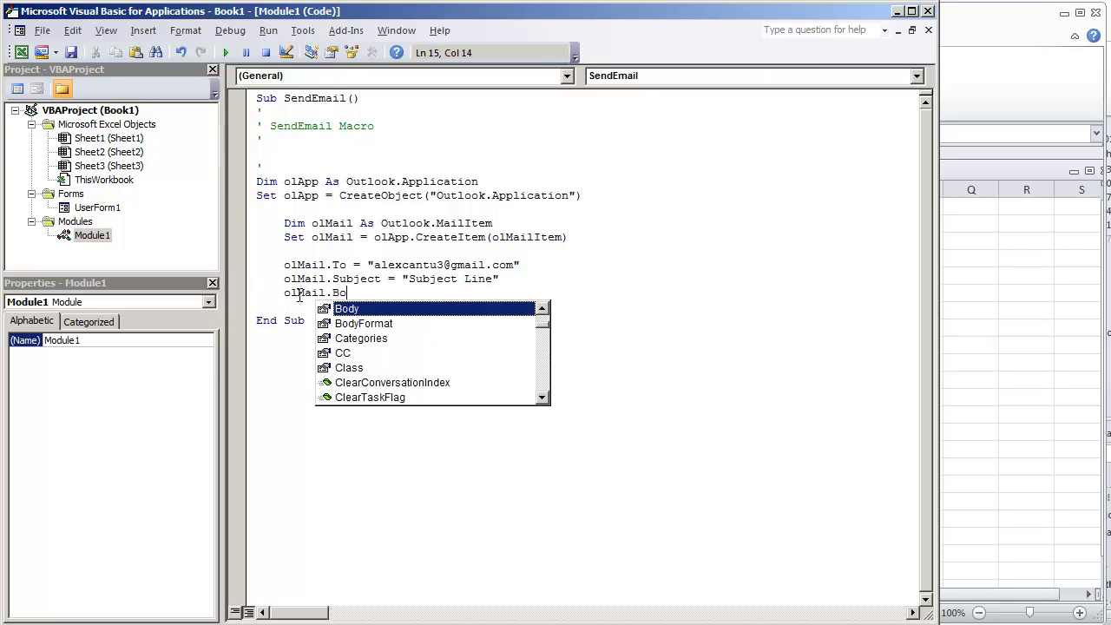
text(dy = ")
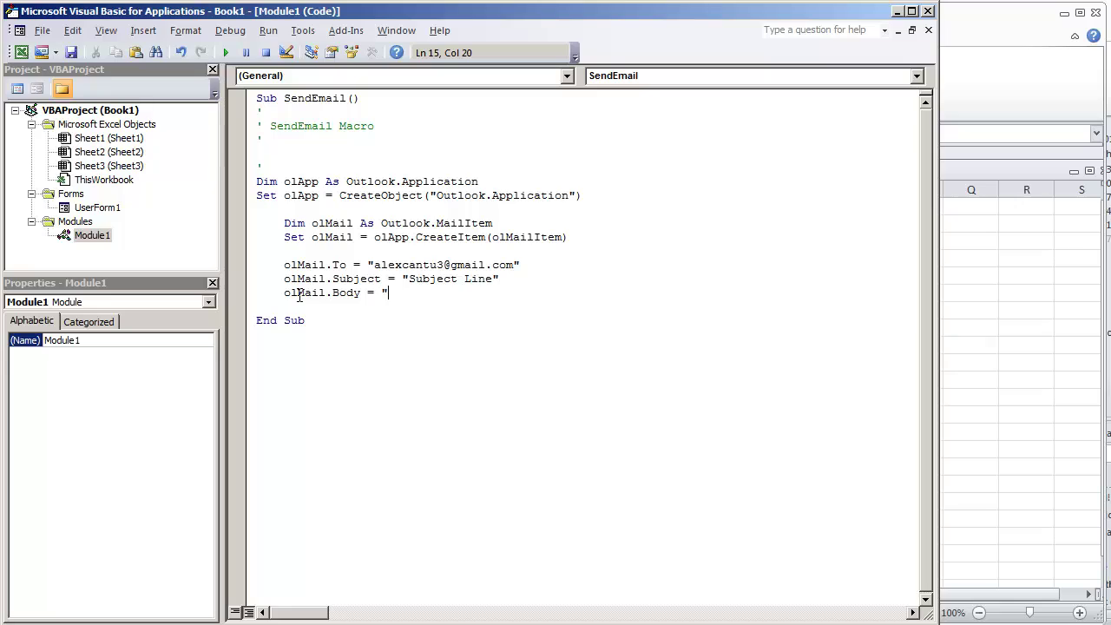
text(This is the body o)
text(f the e-mail)
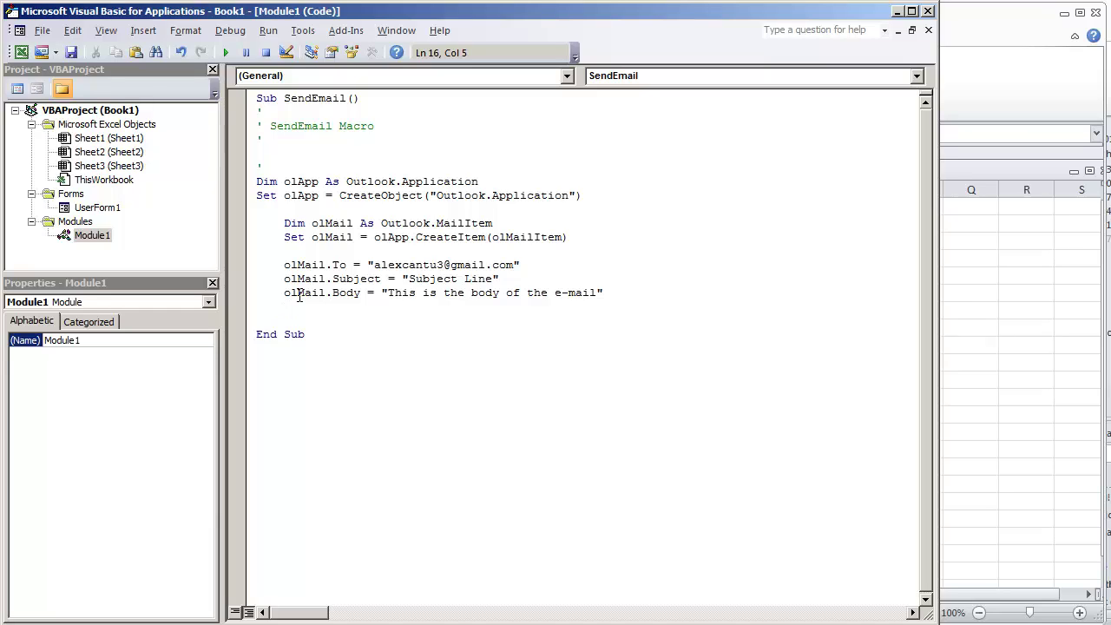
text(olMai)
text(l.Send)
key(Return)
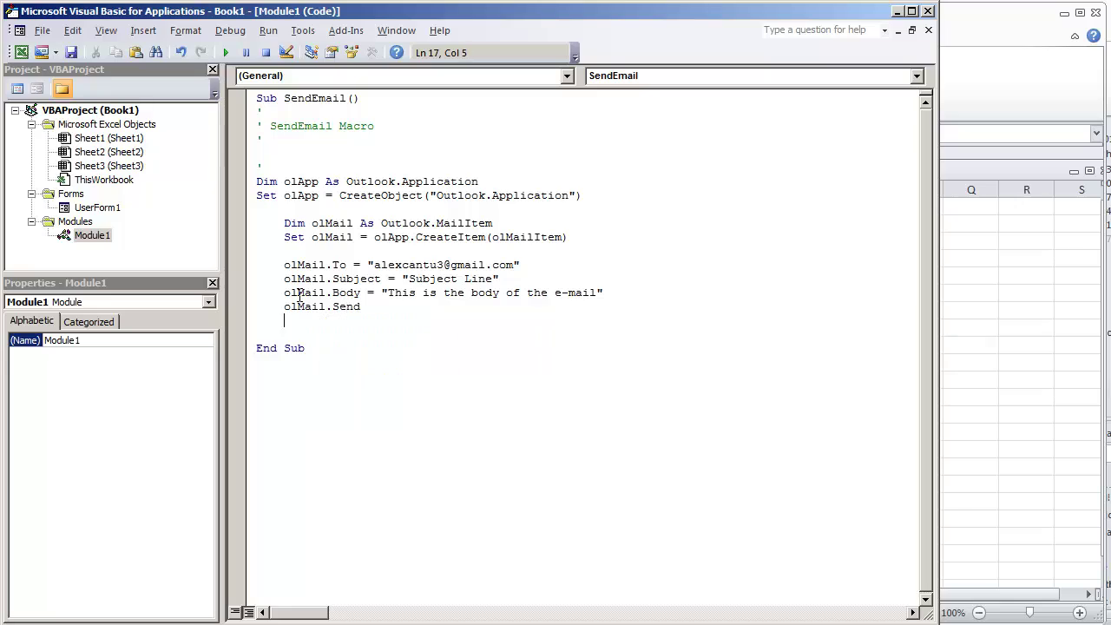
key(Return)
Check the Body and Send lines, then close the VBA code editor.
click(332, 265)
click(346, 292)
drag(380, 308, 274, 293)
click(341, 310)
click(12, 10)
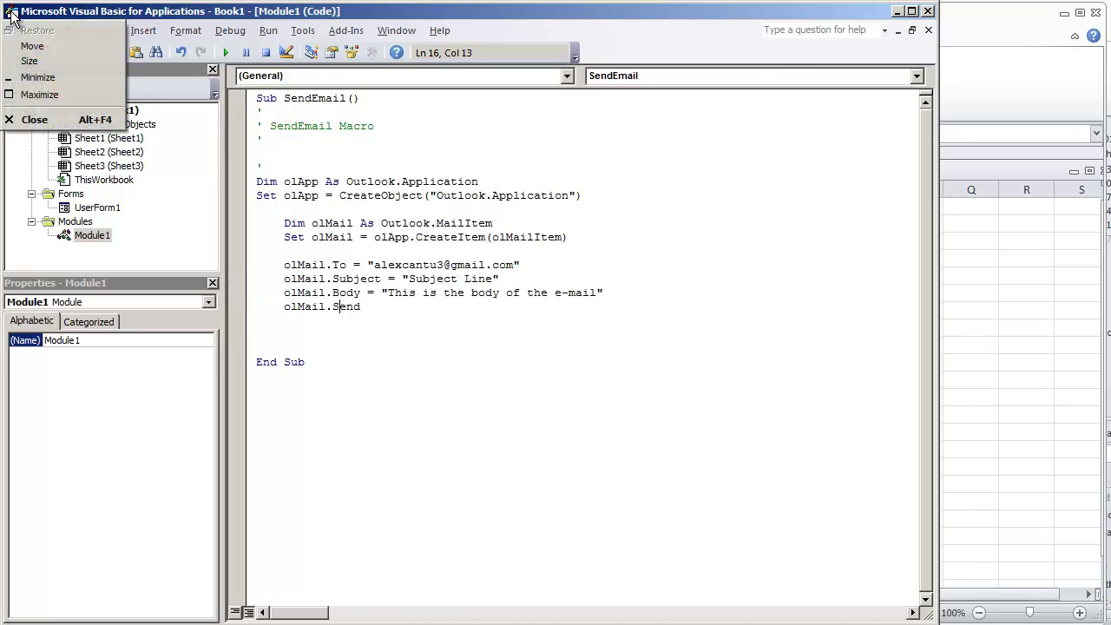
click(30, 116)
Run the SendEmail macro from the workbook's macro list.
click(313, 266)
click(61, 80)
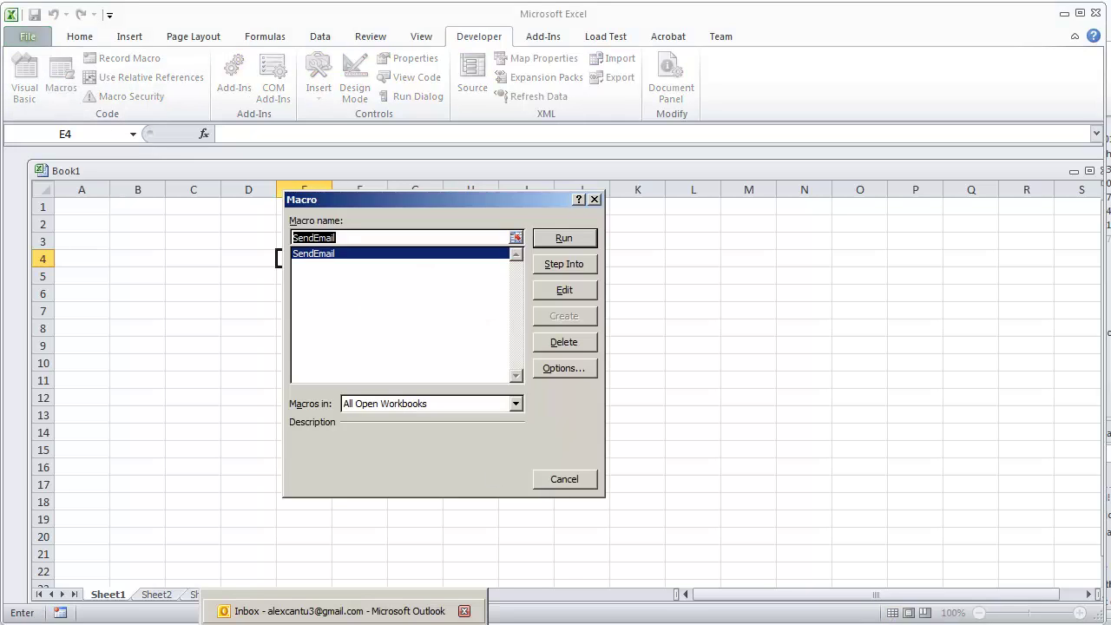
click(560, 238)
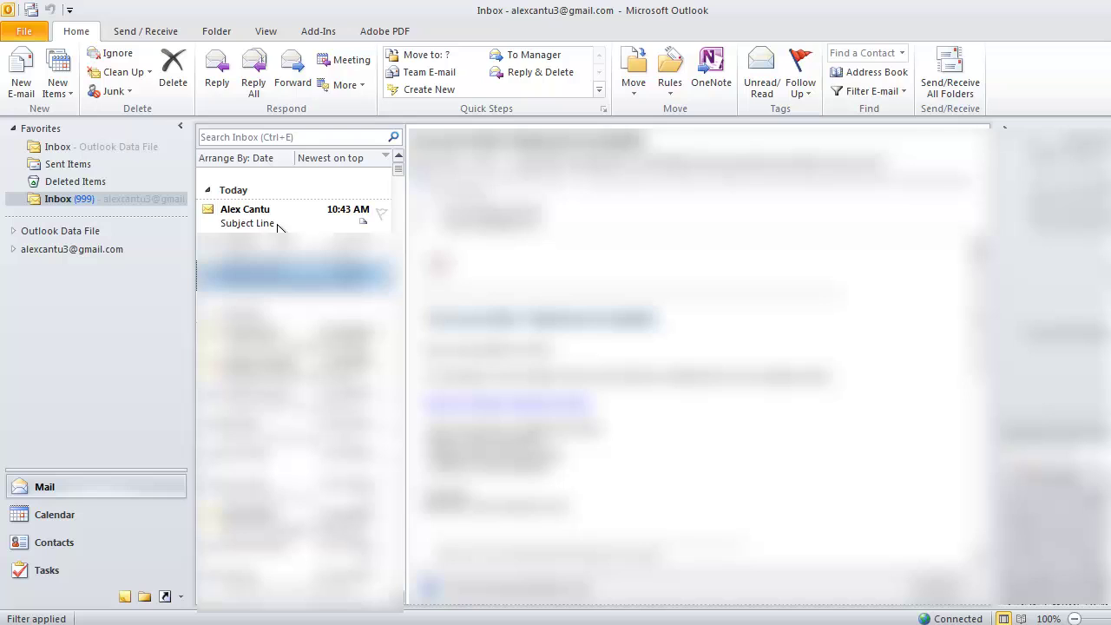
Open the 'Subject Line' email in Outlook and select its body text to check it.
click(276, 218)
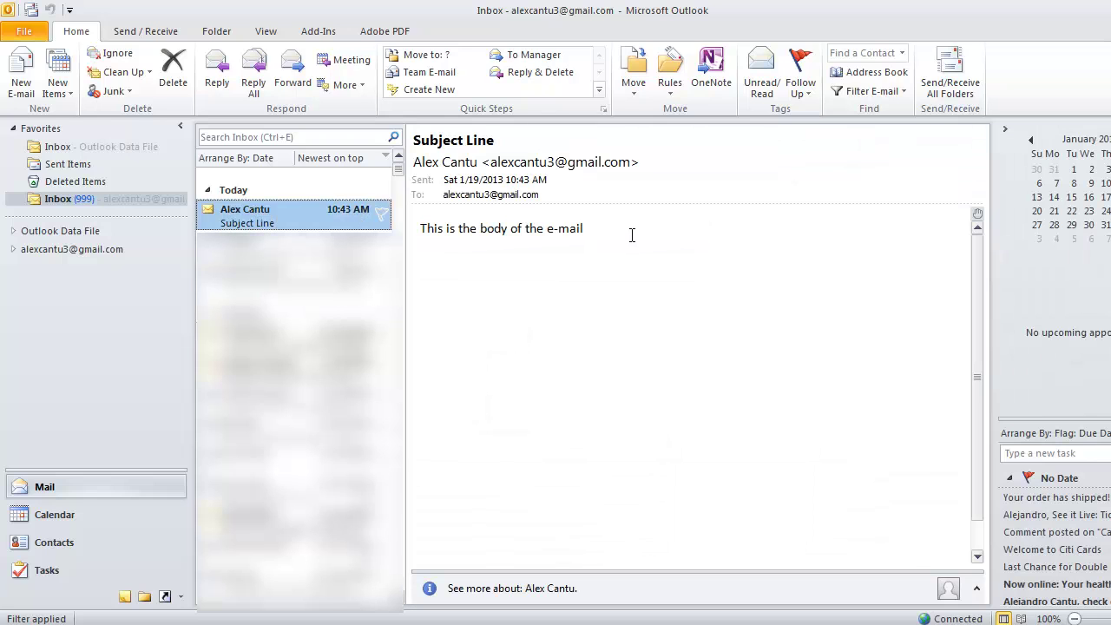
drag(631, 235, 451, 224)
triple_click(444, 222)
click(627, 289)
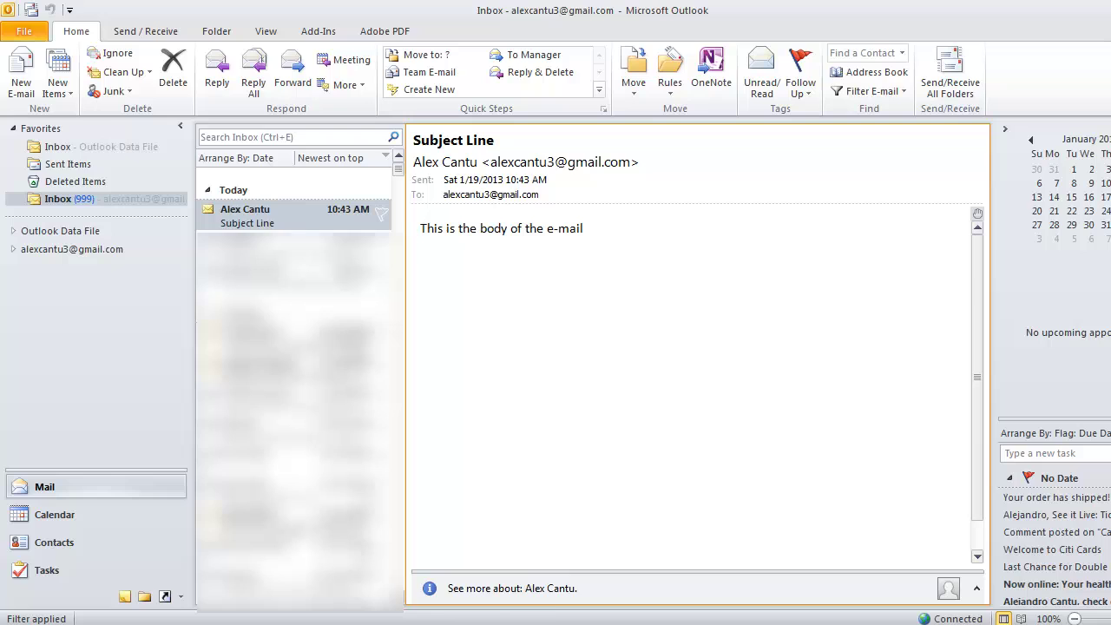
Switch back to the blank Book1 workbook using the Excel taskbar preview.
click(480, 610)
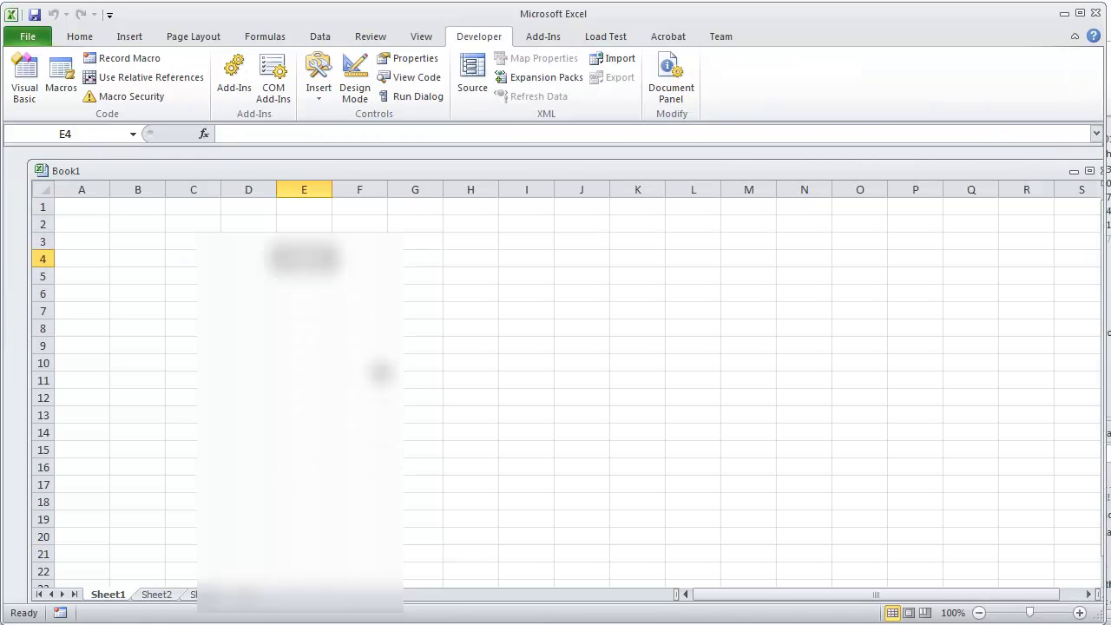